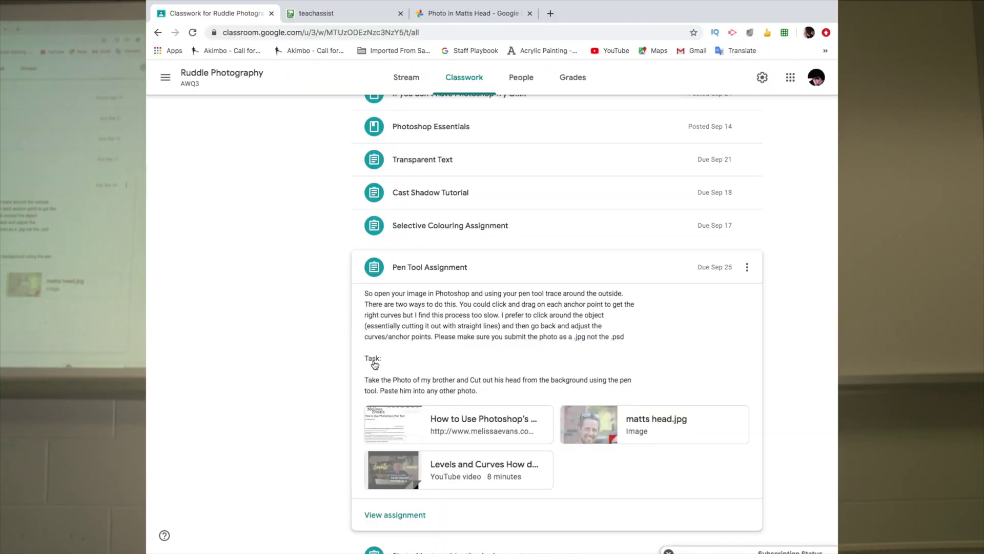
- Open the matts head.jpg attachment of the Pen Tool Assignment and copy the image
click(594, 425)
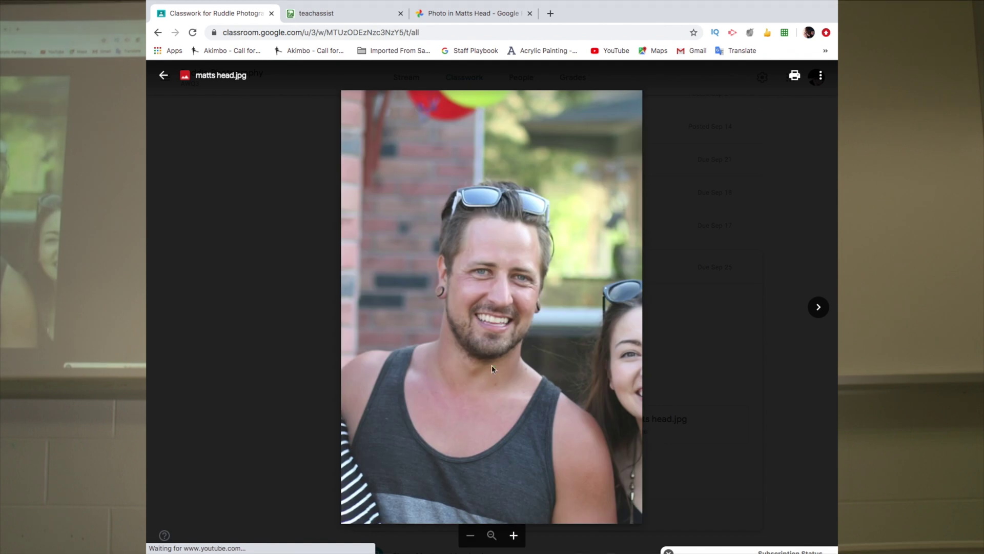
right_click(590, 233)
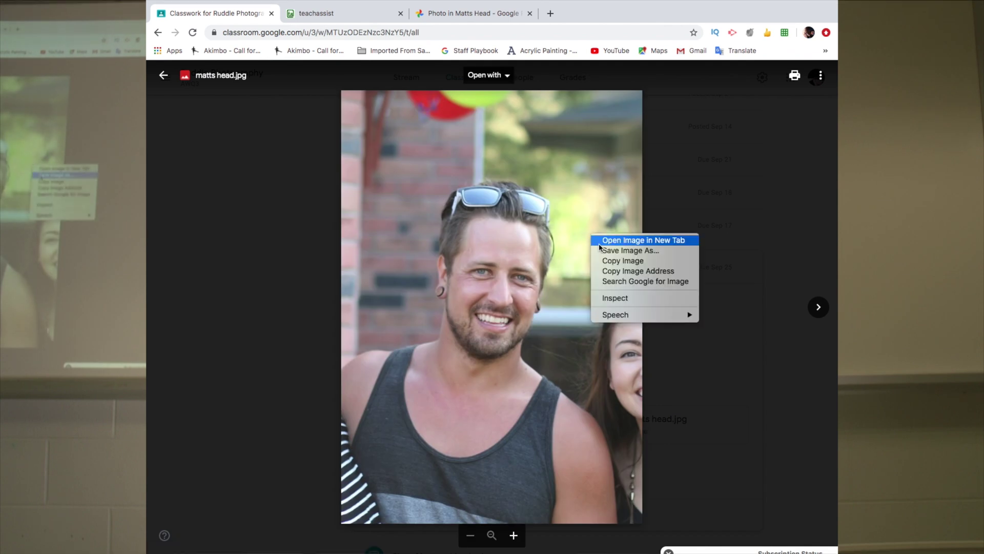
click(616, 261)
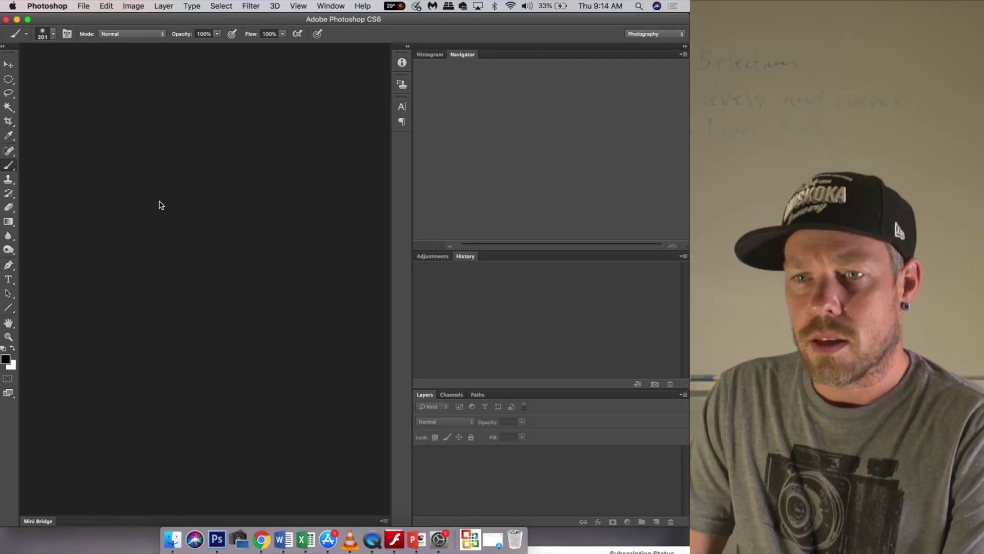
- In Photoshop, create a new document with the Clipboard preset and paste the copied photo into it
click(83, 6)
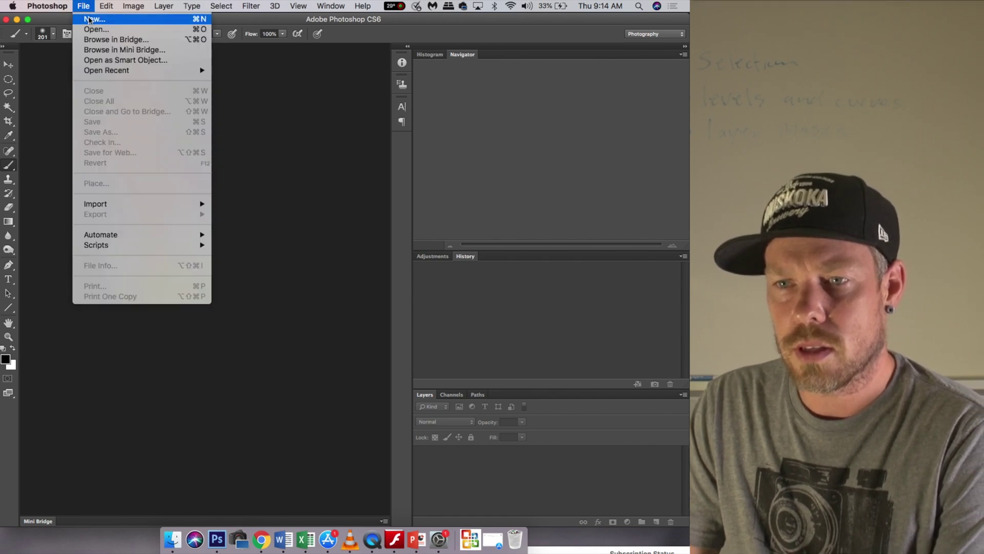
click(89, 19)
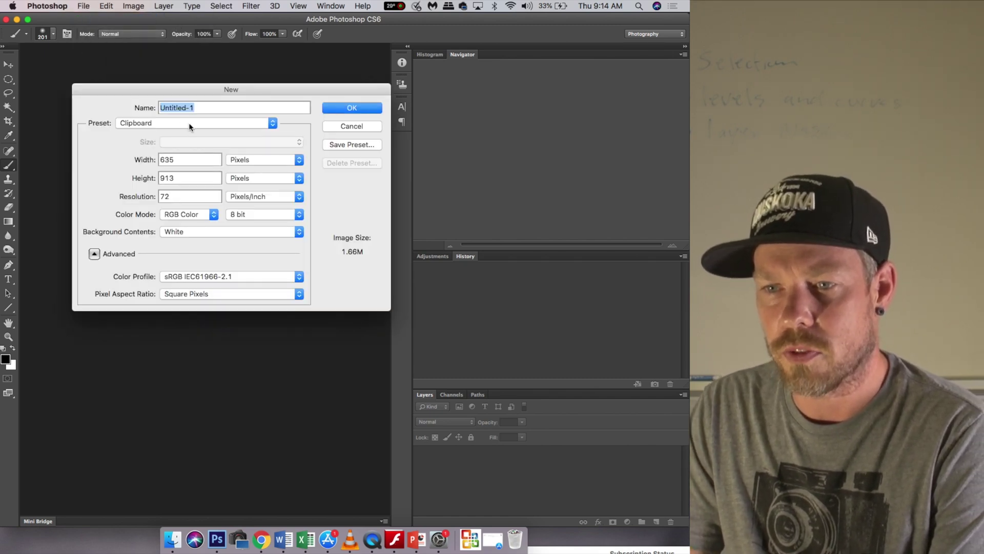
click(352, 108)
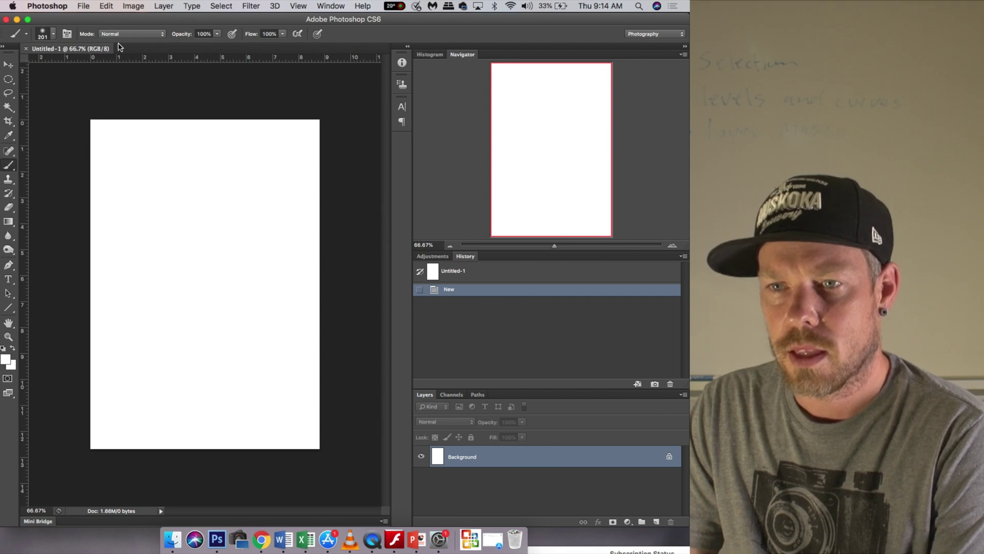
click(106, 6)
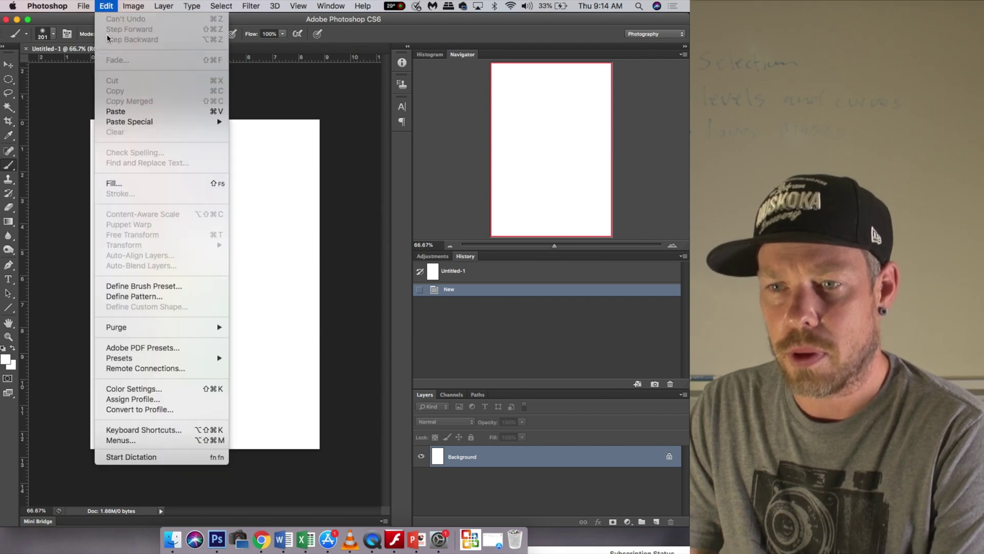
click(118, 111)
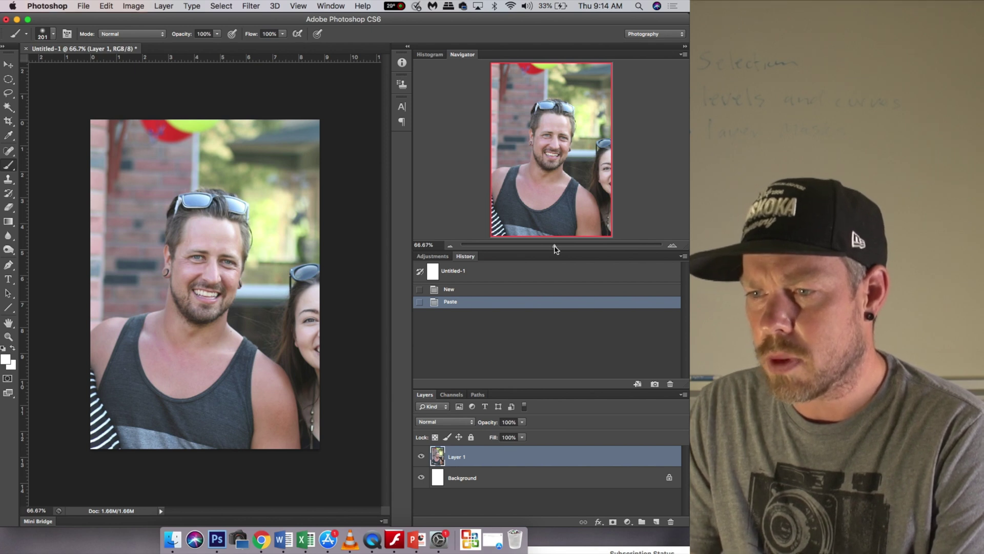
- Start a Pen tool path at the base of the man's neck and trace up its left edge to just below the ear
drag(555, 245, 579, 245)
drag(555, 173, 553, 168)
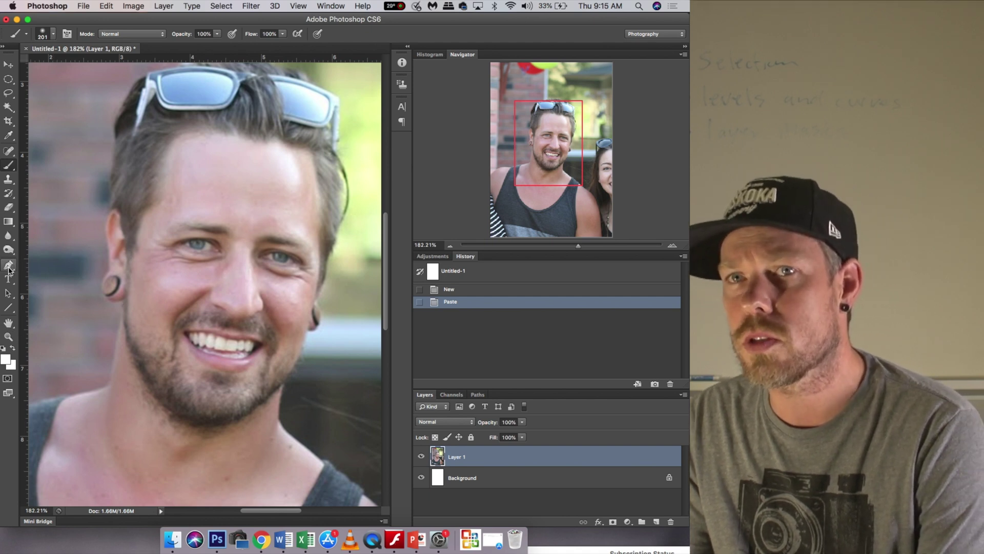
click(10, 269)
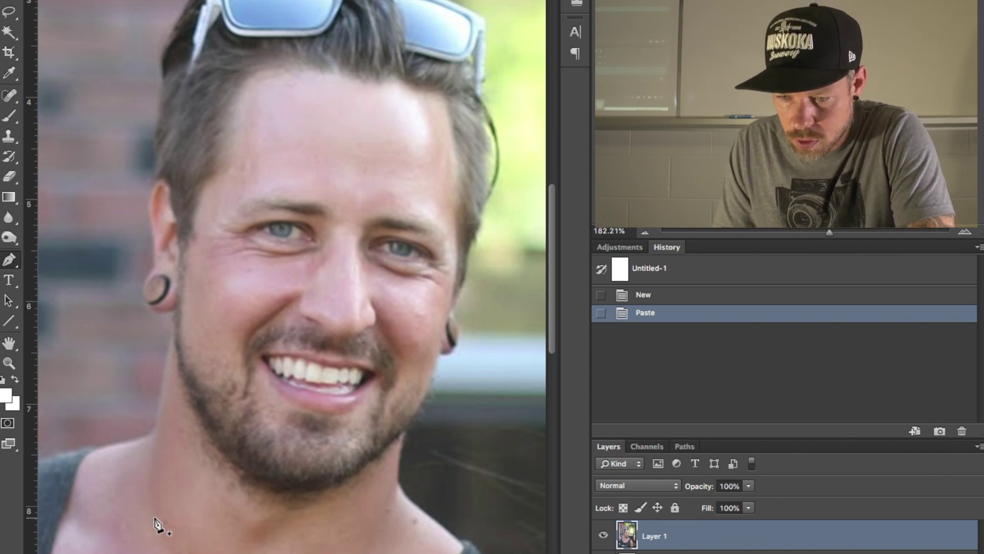
click(155, 516)
click(148, 485)
click(148, 455)
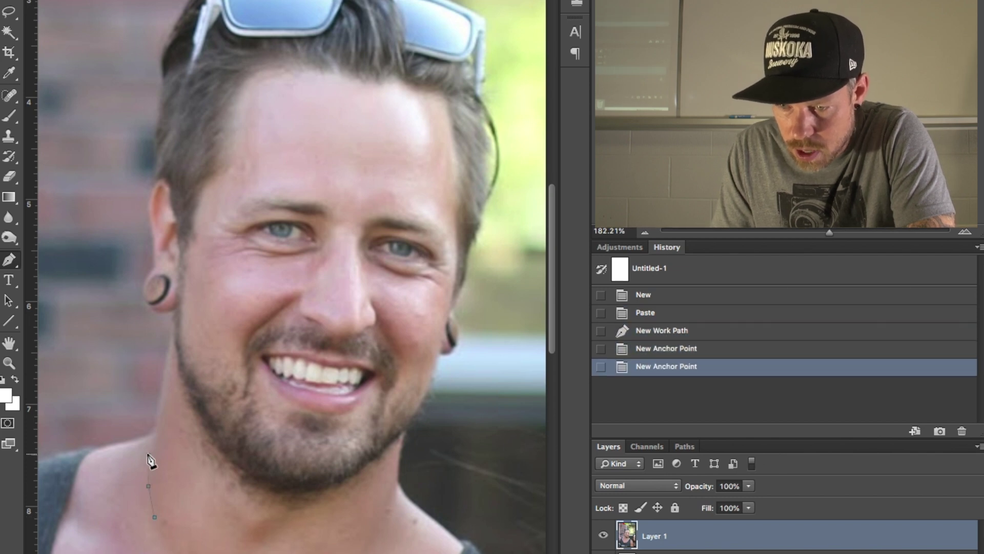
click(154, 428)
click(160, 405)
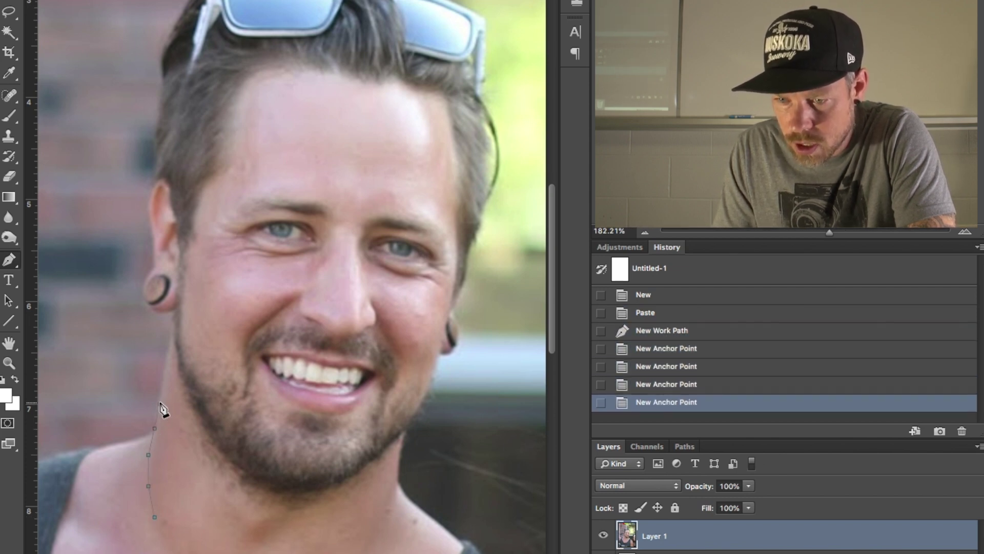
click(164, 376)
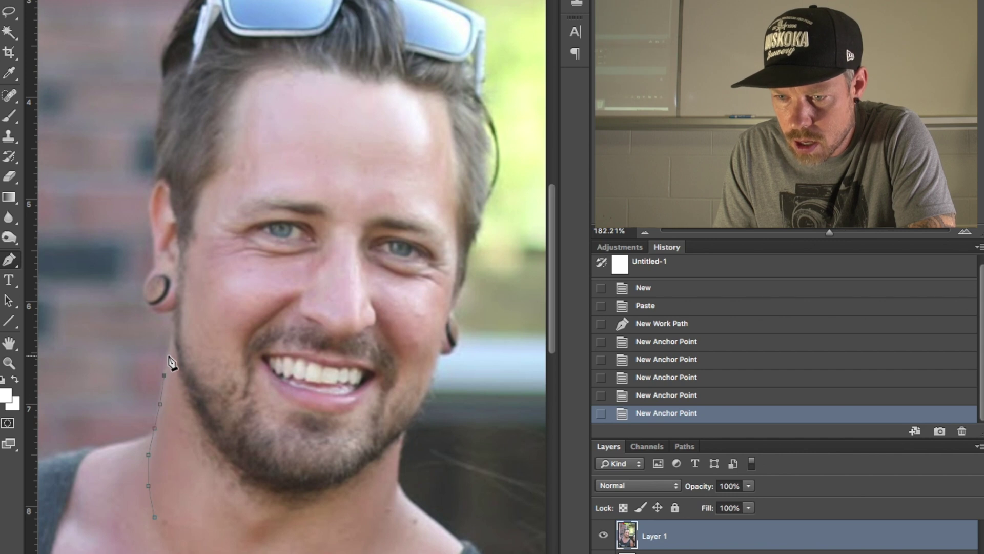
click(168, 356)
click(172, 337)
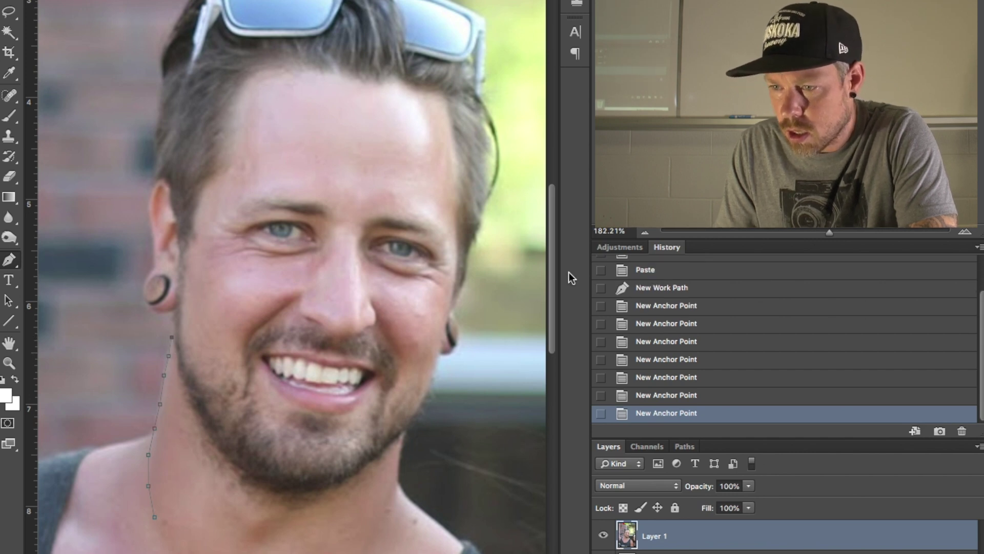
- Extend the pen path up to the earlobe and around the outer edge of the left ear plug
drag(829, 232, 850, 232)
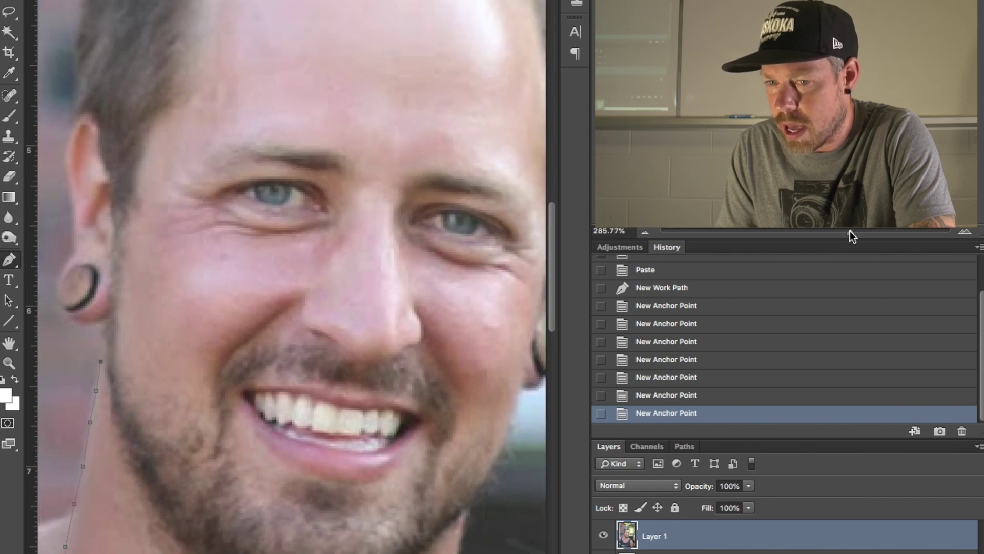
drag(820, 129, 806, 126)
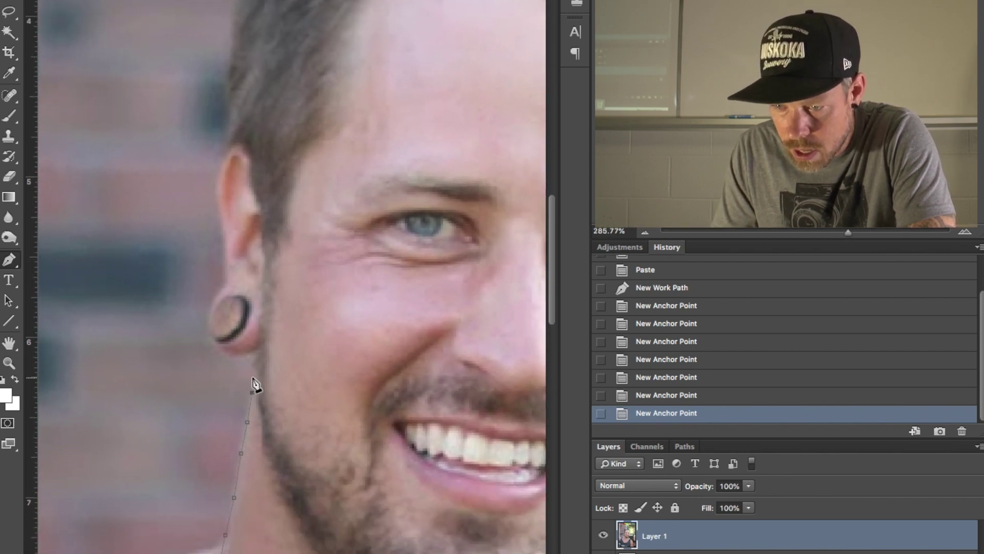
click(253, 379)
click(254, 365)
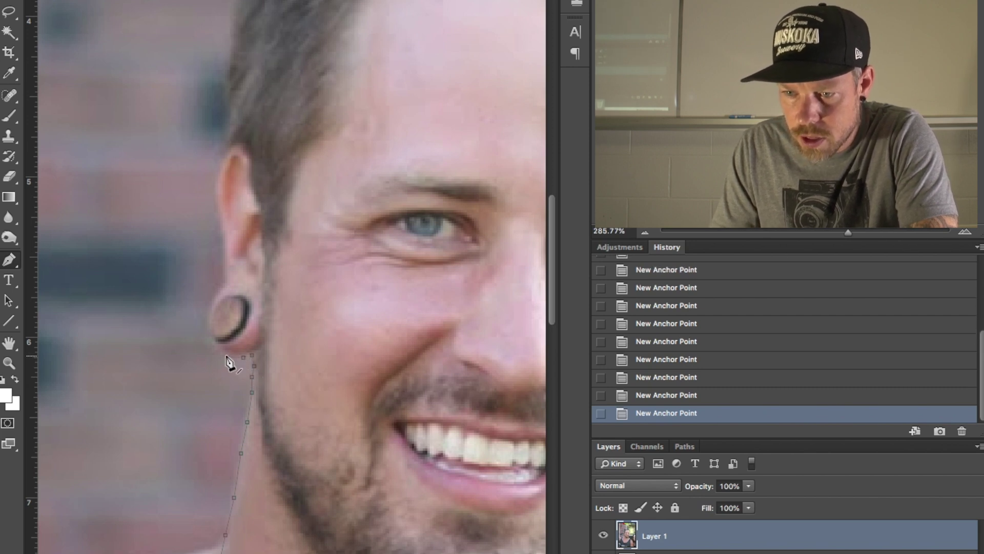
click(205, 331)
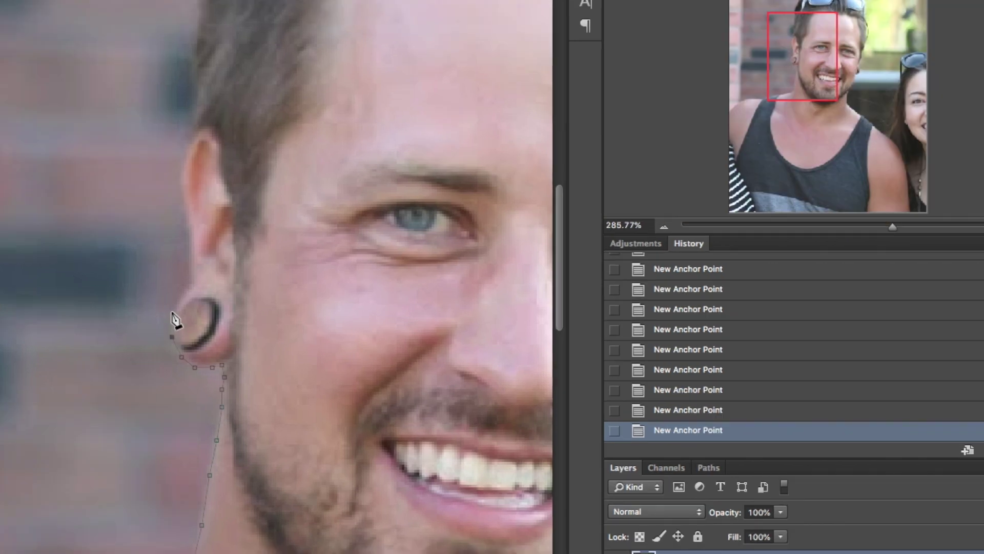
- Continue the pen path up the left ear and hair, across the top of the head and around the sunglasses
scroll(201, 34, up, 4)
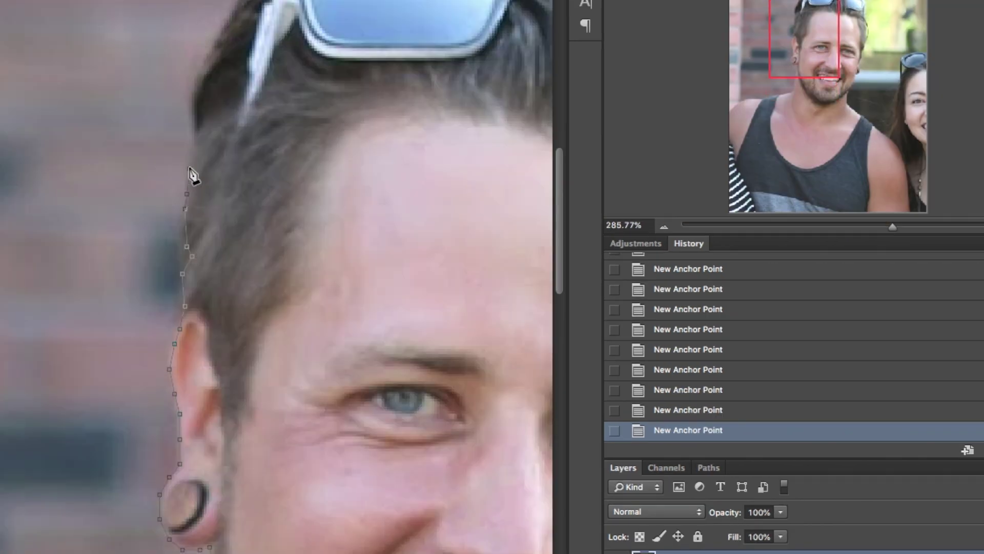
scroll(197, 153, up, 1)
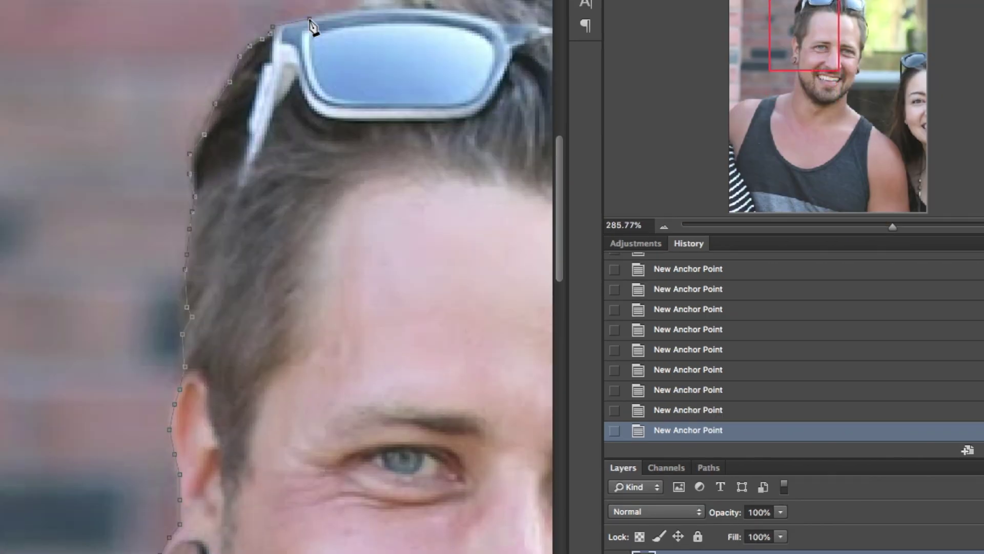
scroll(220, 2, right, 6)
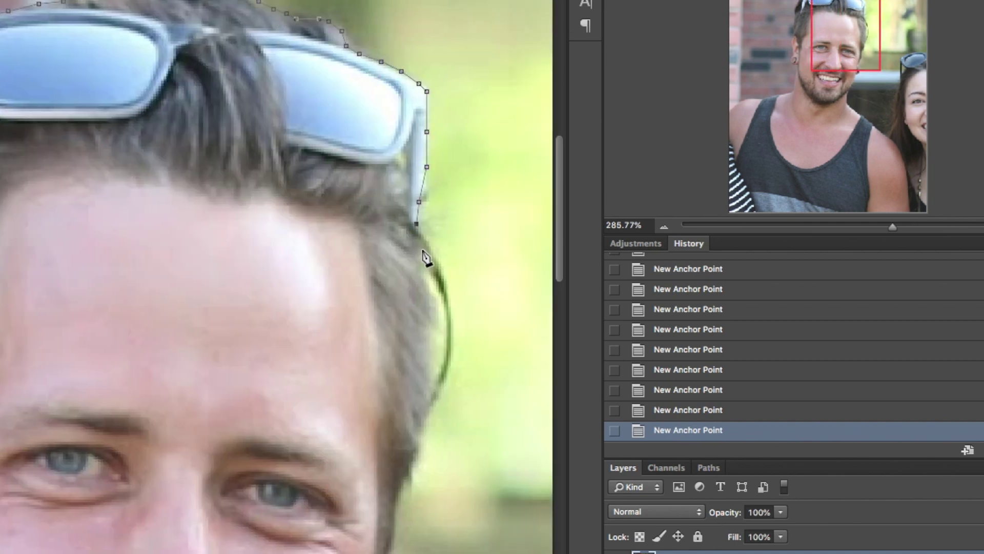
- Trace down the right side of the hair, ear, jaw and neck, and close the path along the neck's base
scroll(408, 492, down, 6)
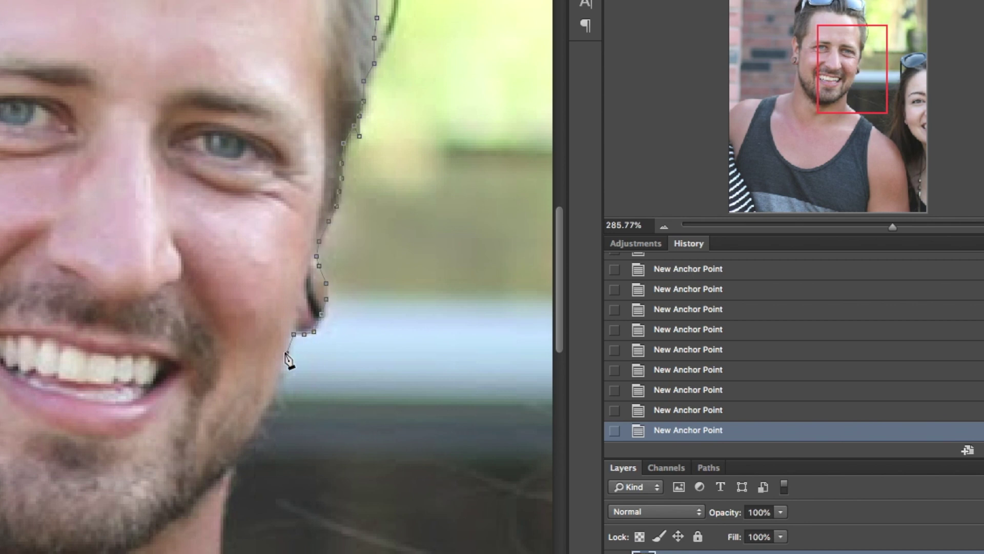
scroll(347, 316, down, 6)
scroll(347, 317, left, 5)
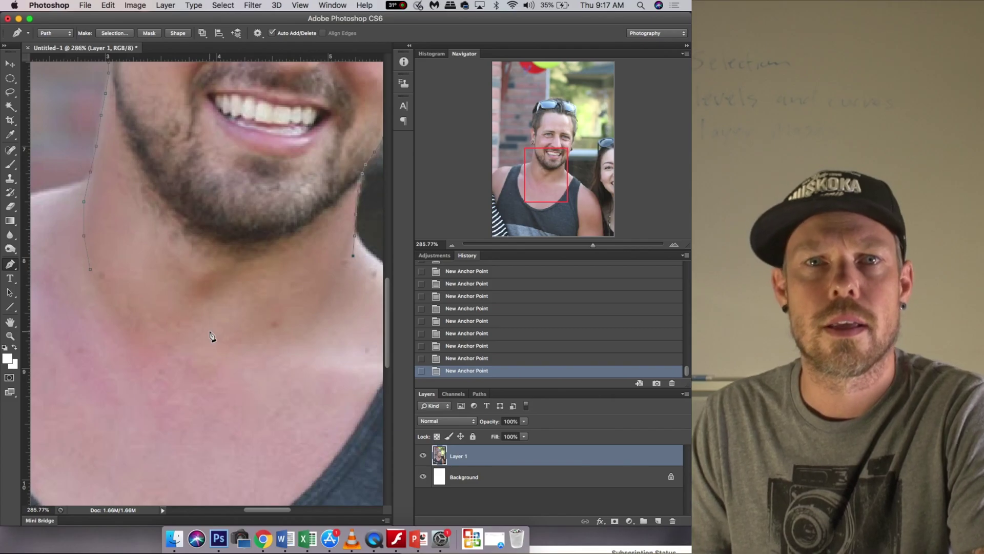
click(334, 295)
click(302, 322)
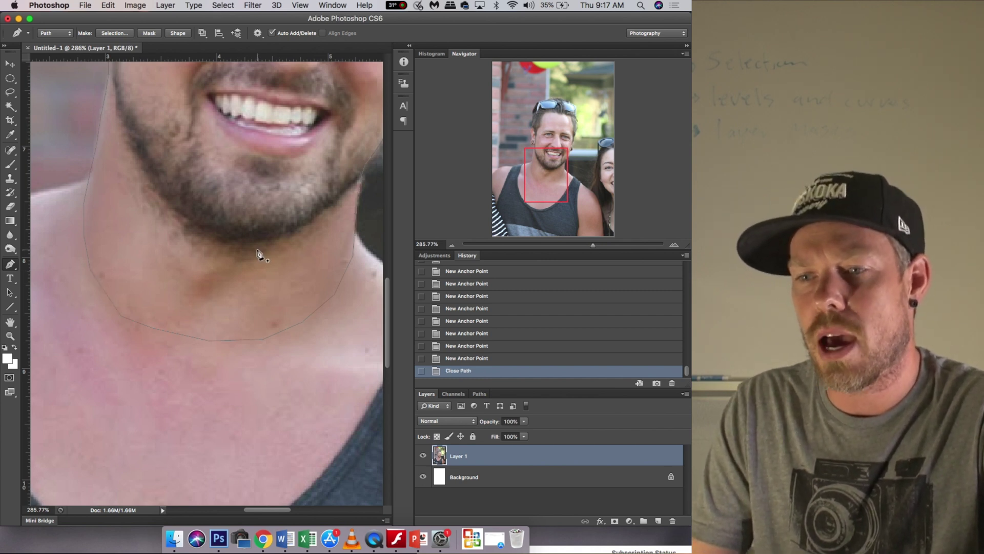
- Turn the closed path into a new anti-aliased selection with a feather radius of 2 pixels
scroll(258, 255, down, 3)
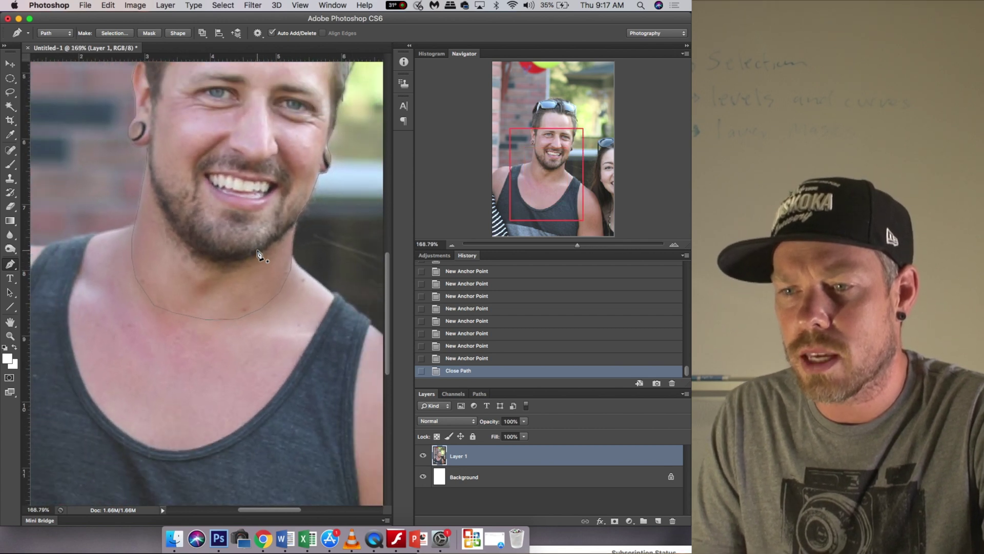
right_click(235, 191)
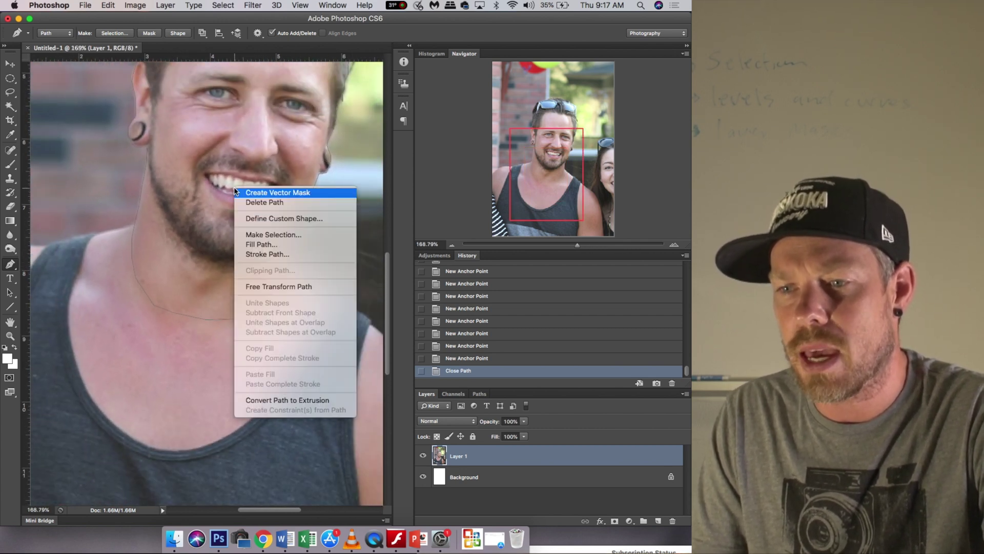
click(264, 236)
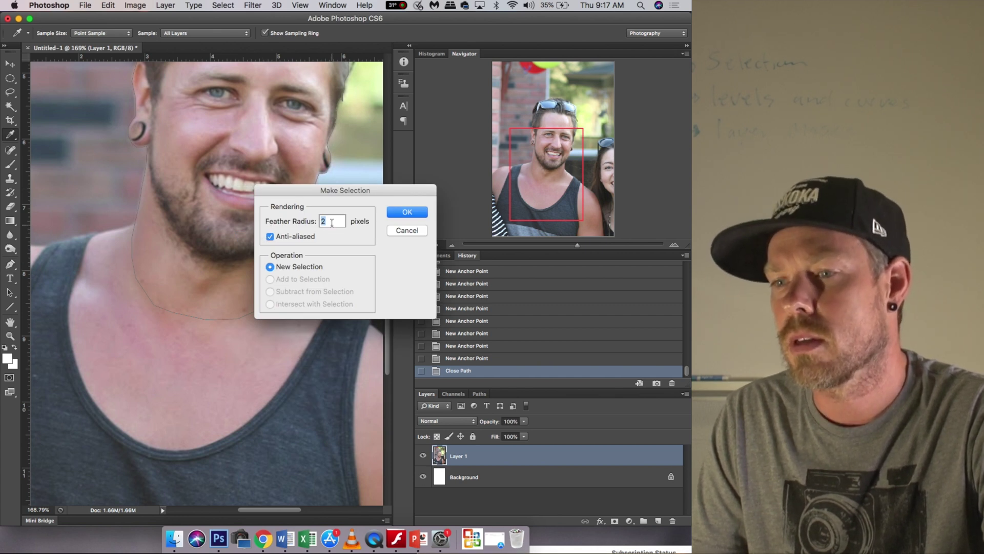
click(407, 212)
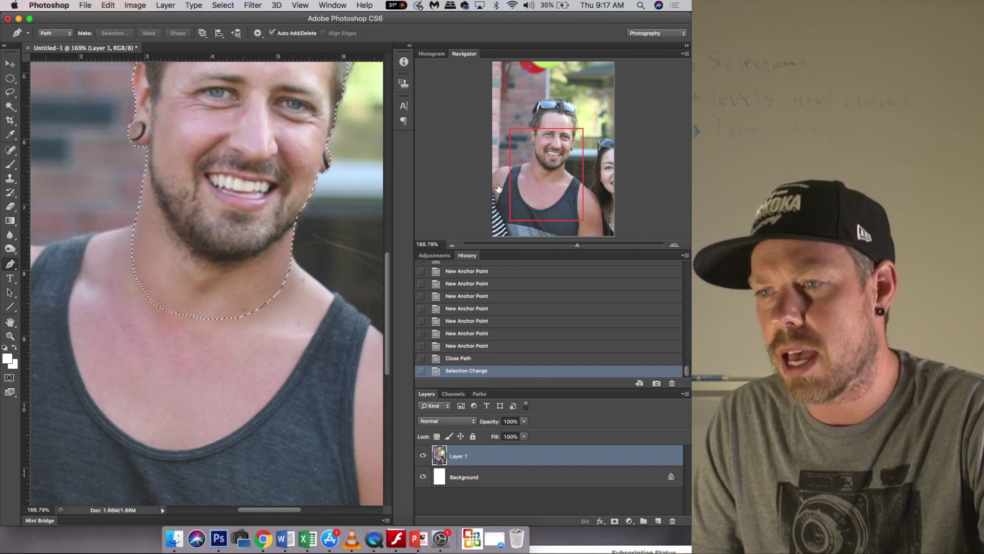
- Cut the selected head out of the photo on Layer 1 and activate the Move tool
drag(562, 198, 568, 164)
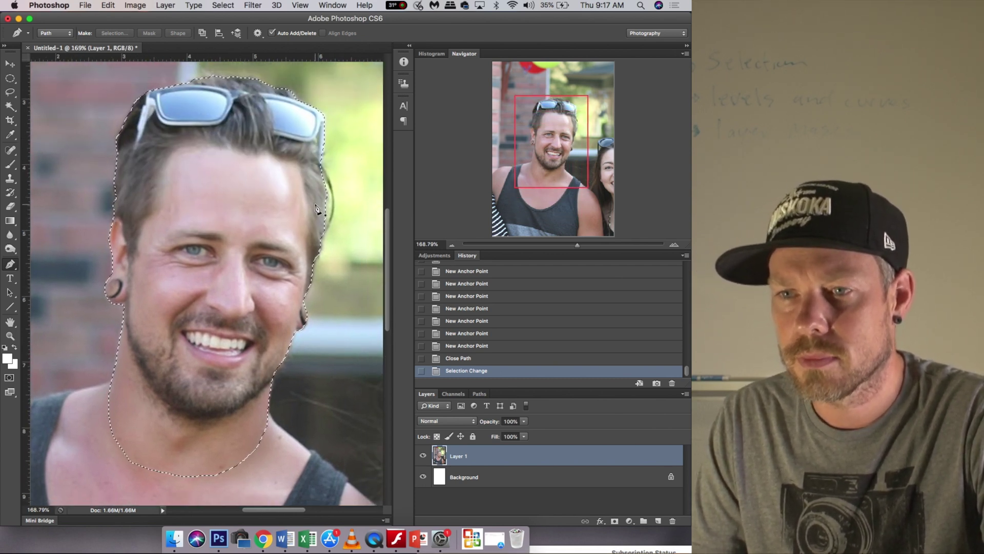
click(108, 6)
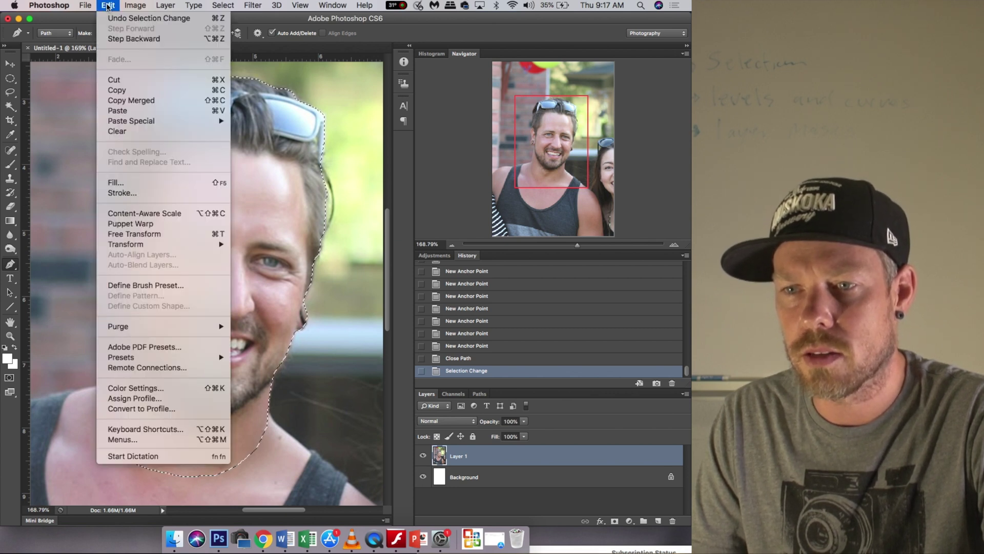
click(123, 81)
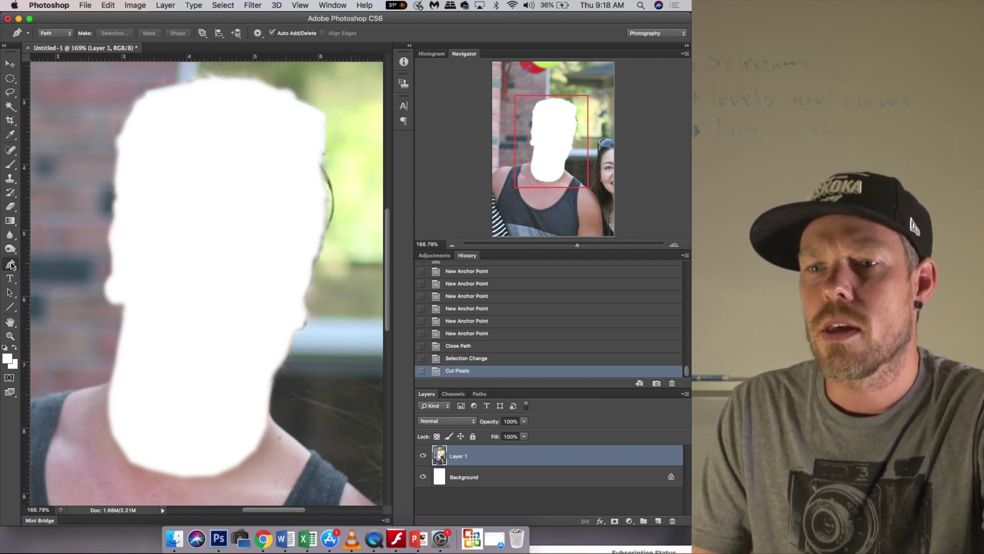
click(11, 67)
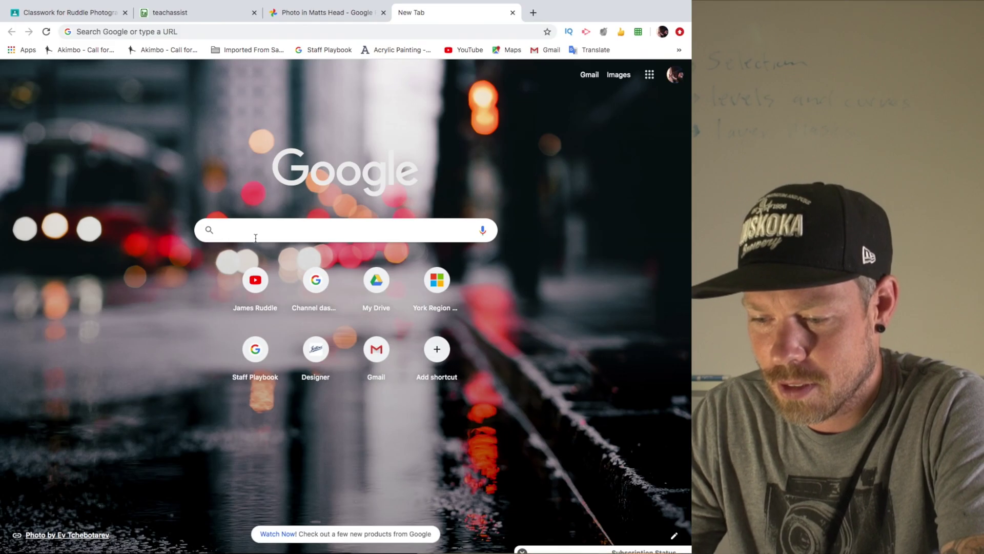
- Switch to Chrome and search Google for "donal trup" in the new tab
text(donal)
key(BackSpace)
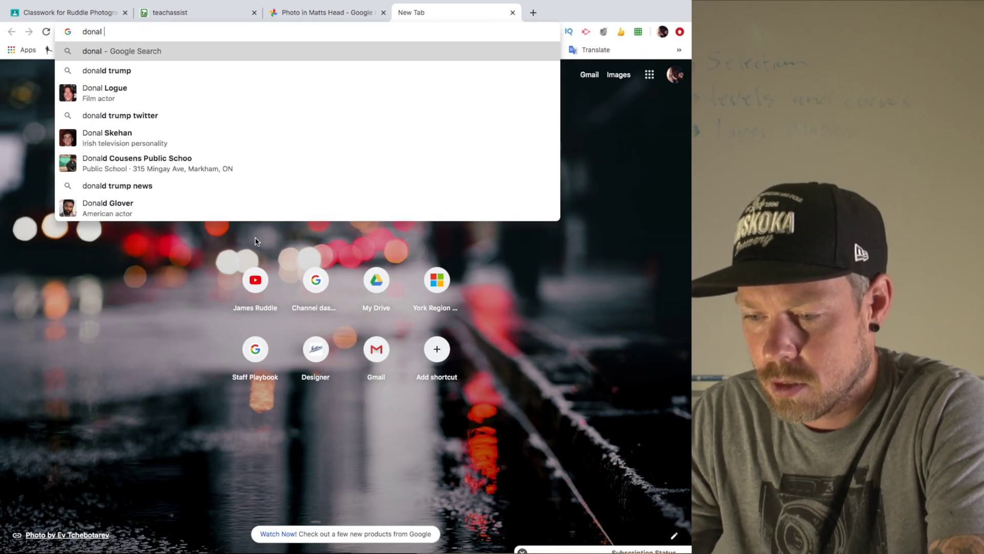
text(trup)
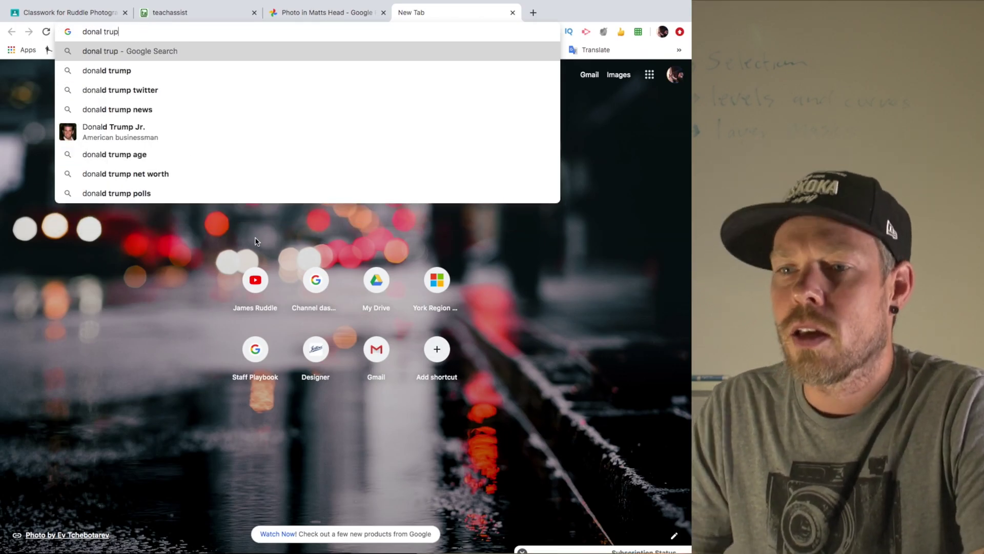
key(Return)
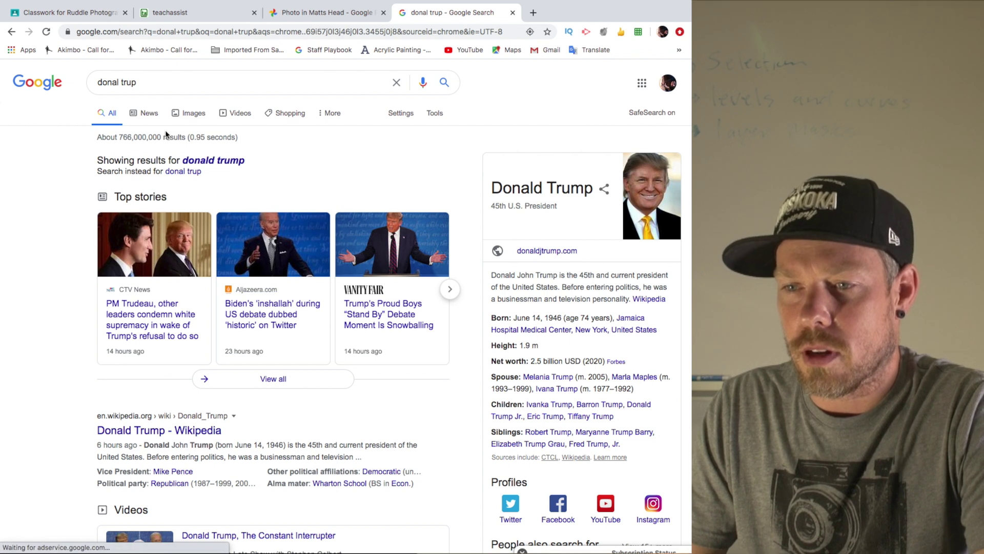
- Correct the search to "donald trump", show the image results and filter them to large size
click(210, 160)
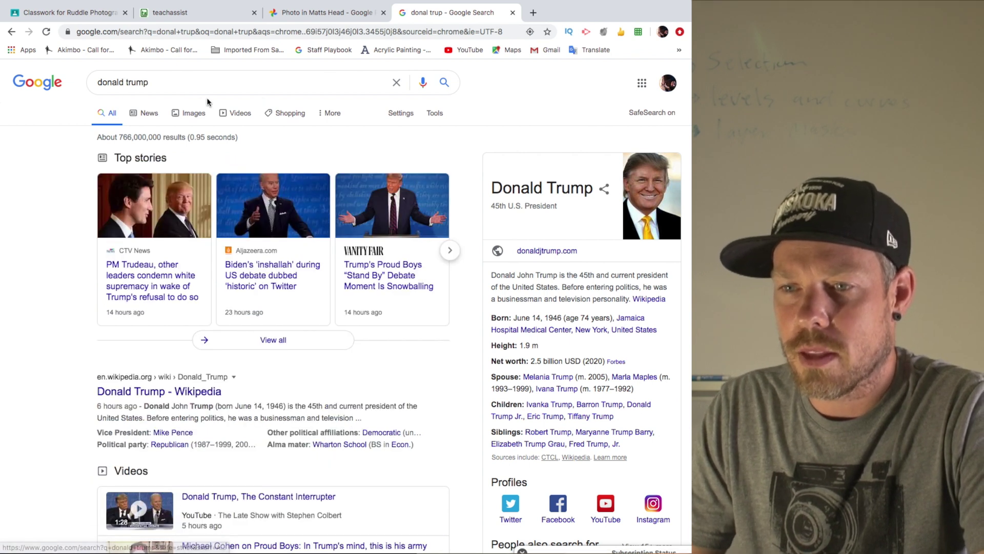
click(187, 116)
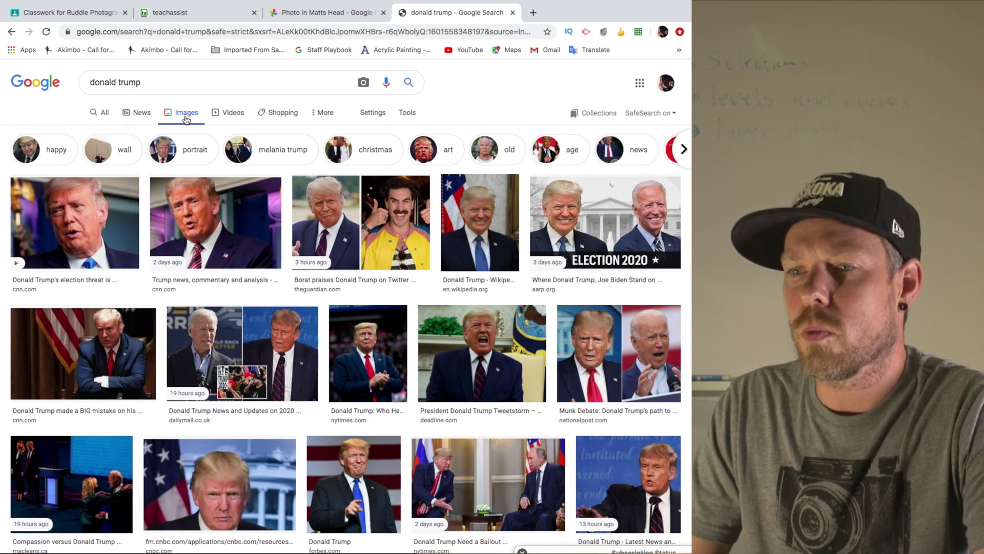
click(334, 117)
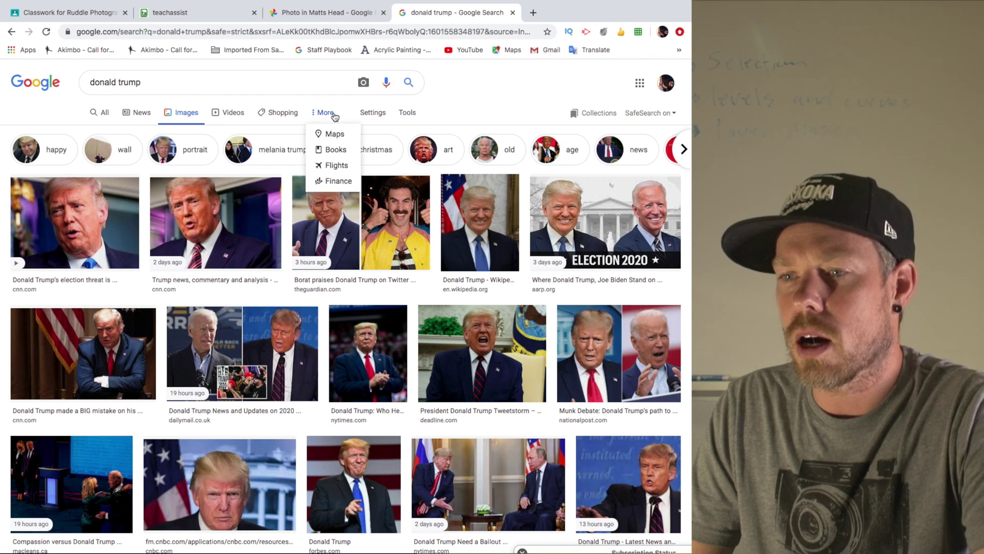
click(370, 114)
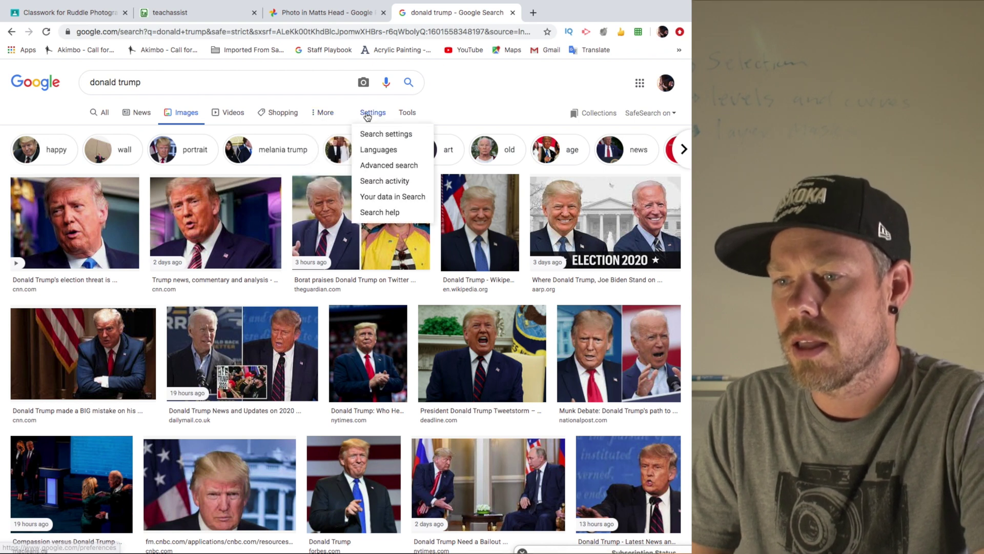
click(405, 115)
click(105, 135)
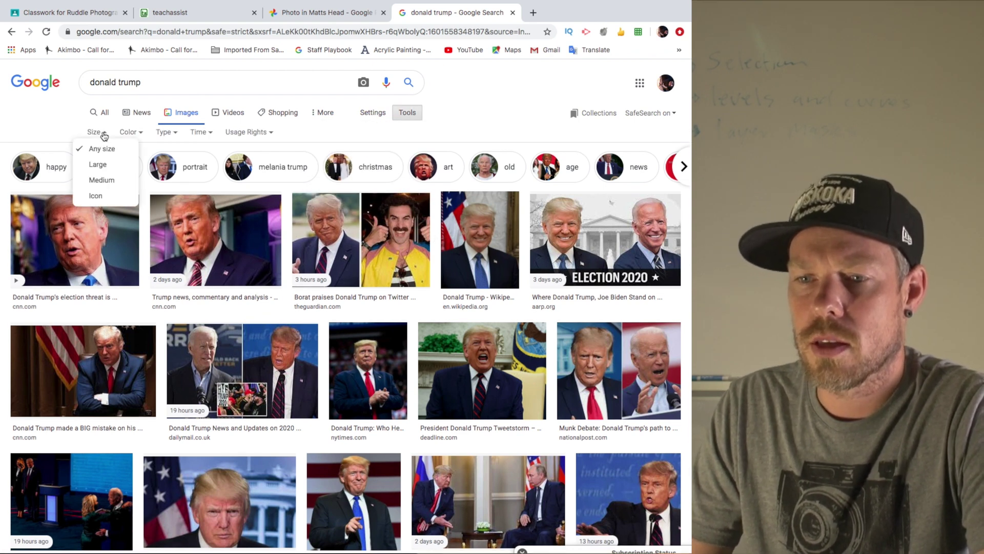
click(100, 165)
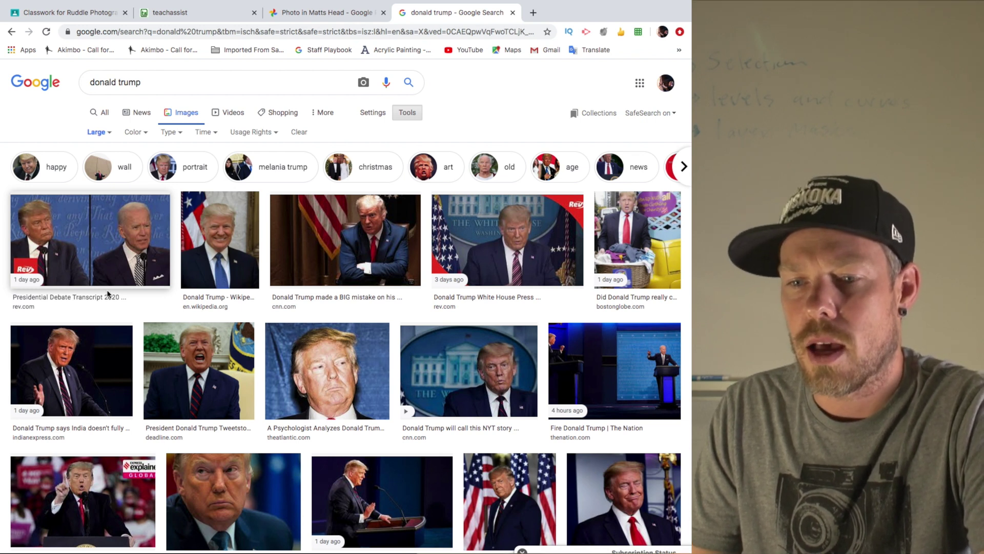
- Browse the image results and copy the adn.com photo of Trump raising his fist between two men
scroll(139, 269, down, 3)
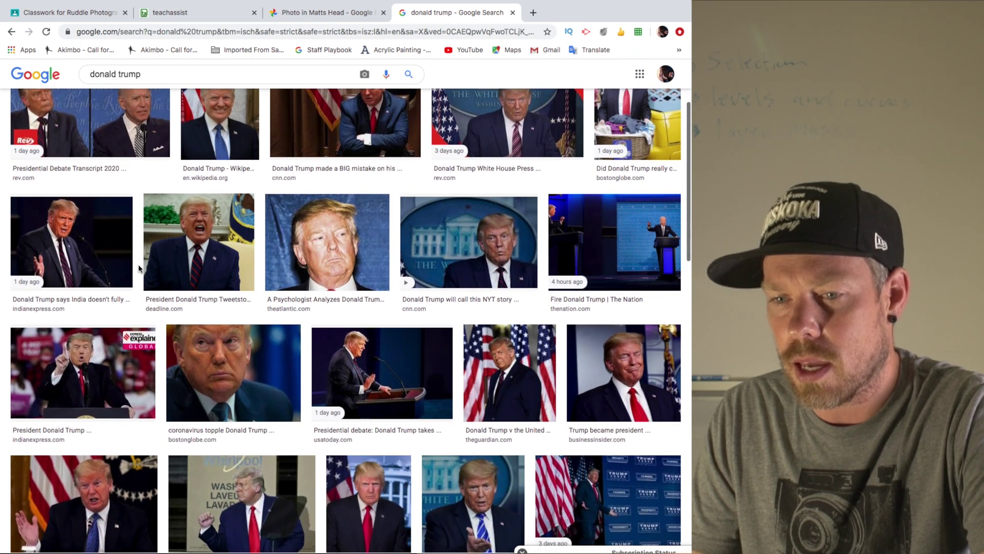
scroll(138, 269, up, 2)
scroll(139, 268, down, 5)
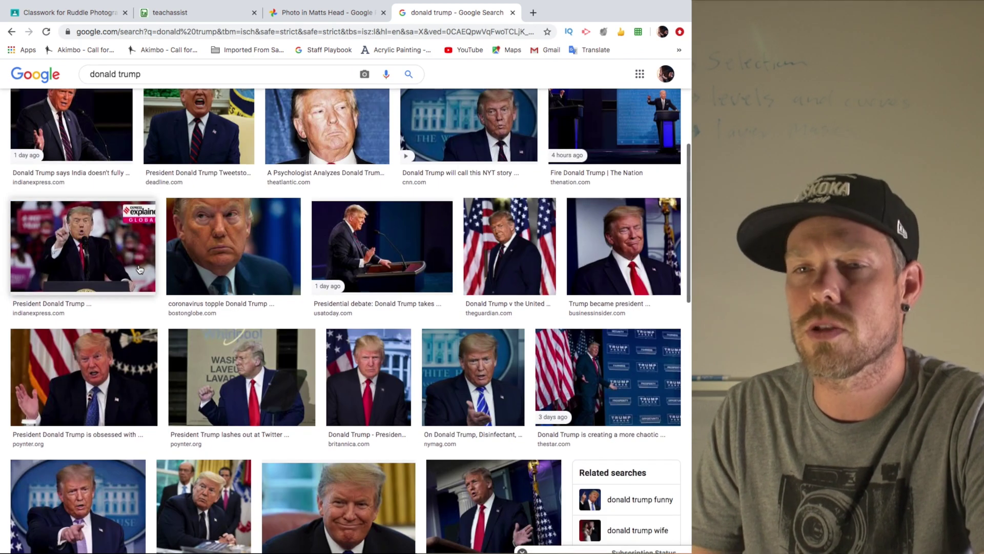
scroll(139, 269, down, 7)
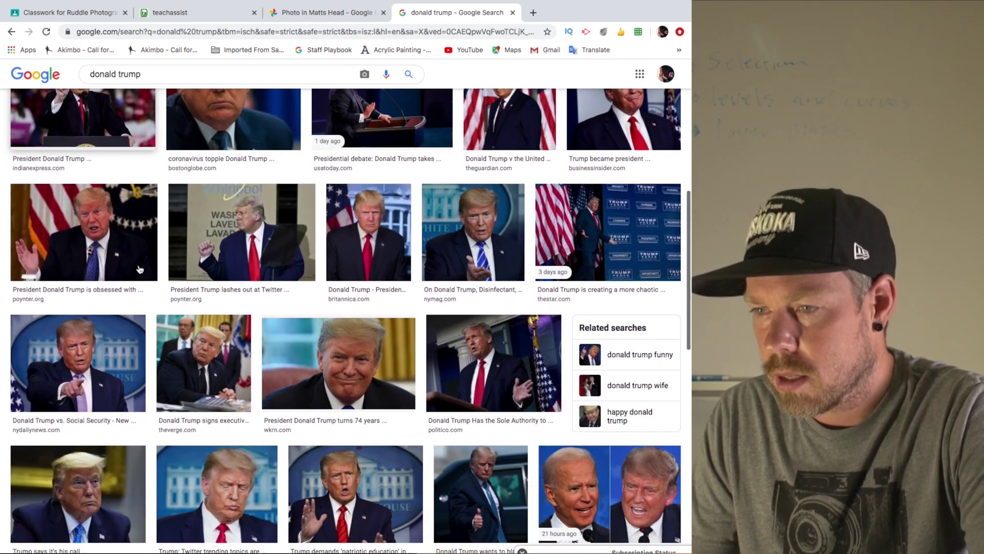
scroll(139, 269, down, 6)
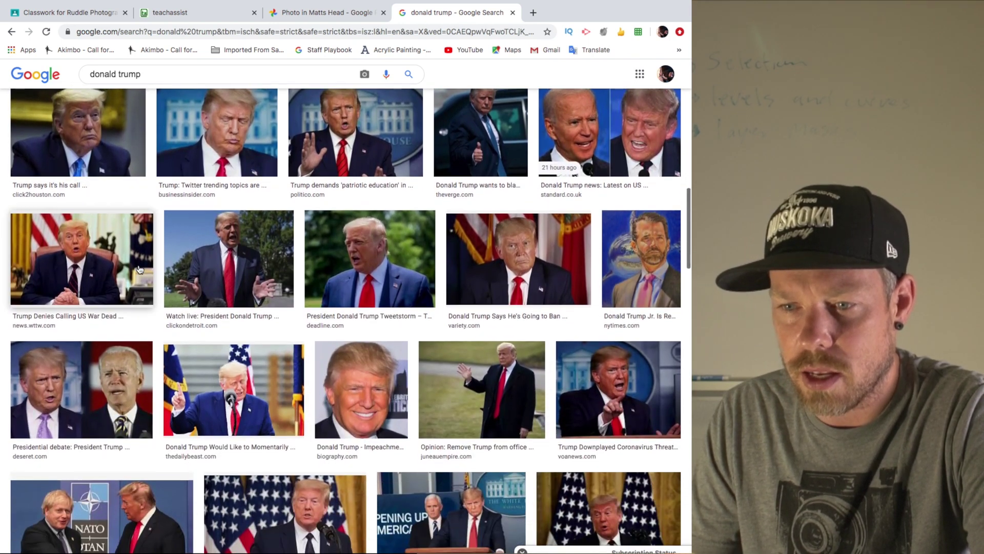
scroll(139, 269, down, 8)
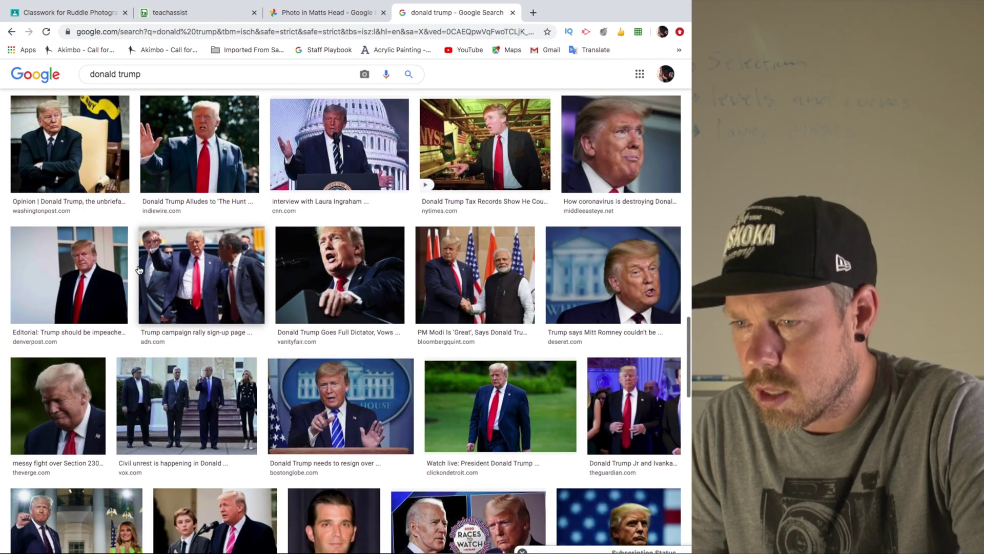
click(188, 270)
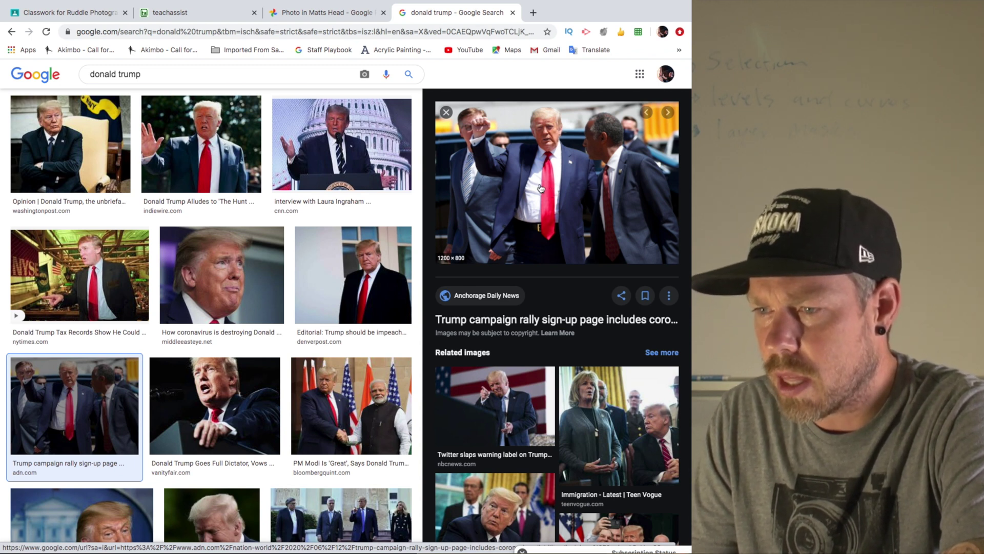
right_click(540, 188)
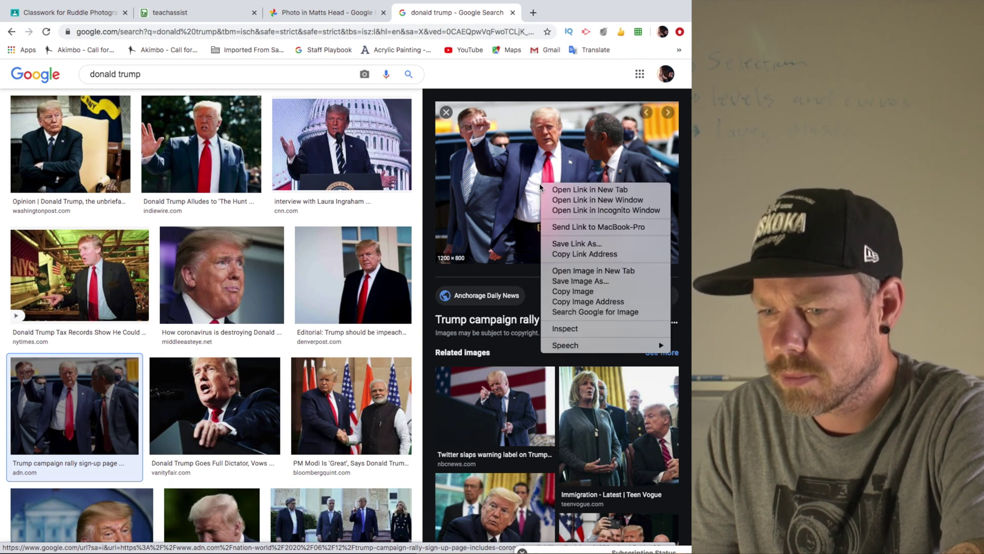
click(564, 291)
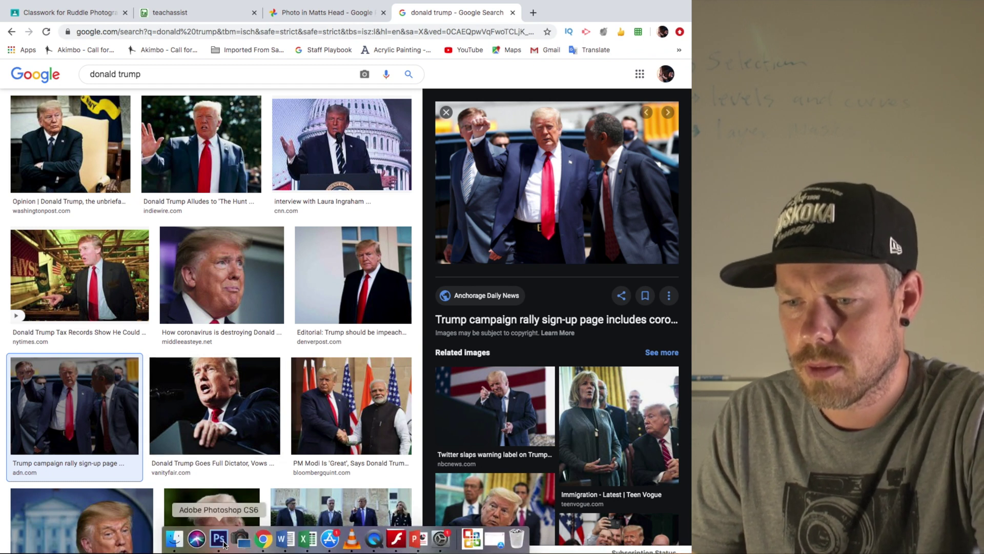
- Switch to Photoshop, create a new 1200 x 800 pixel document from the Clipboard preset and paste the copied photo into it
click(225, 543)
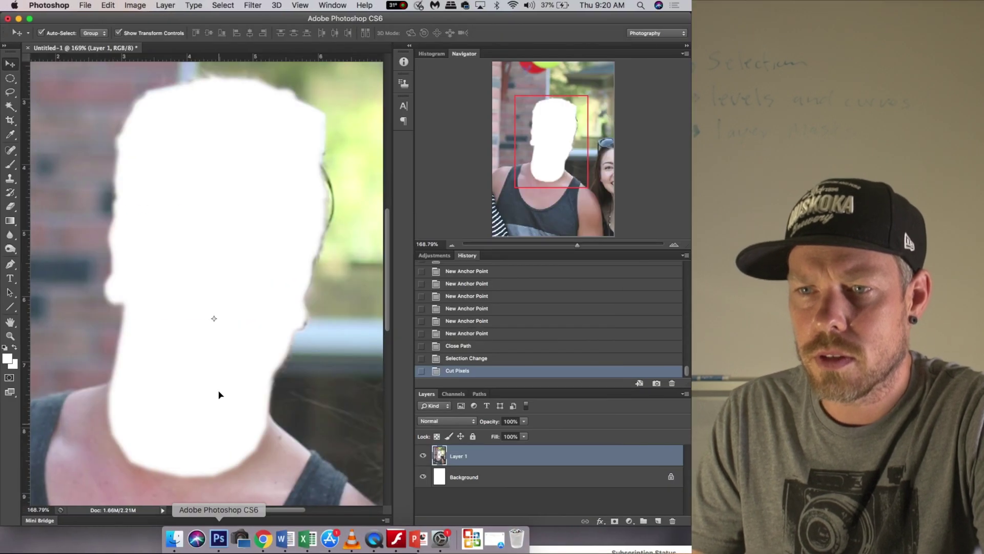
click(85, 7)
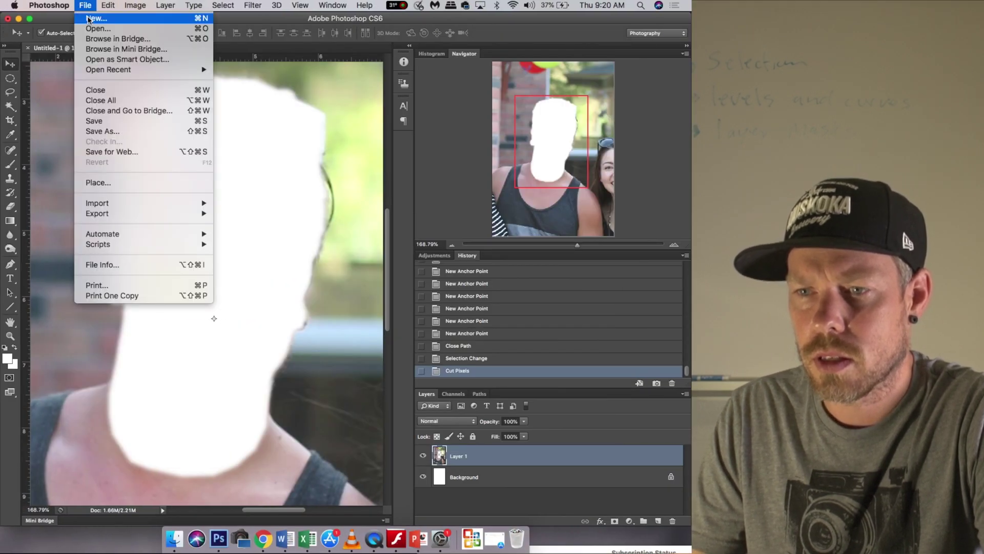
click(90, 23)
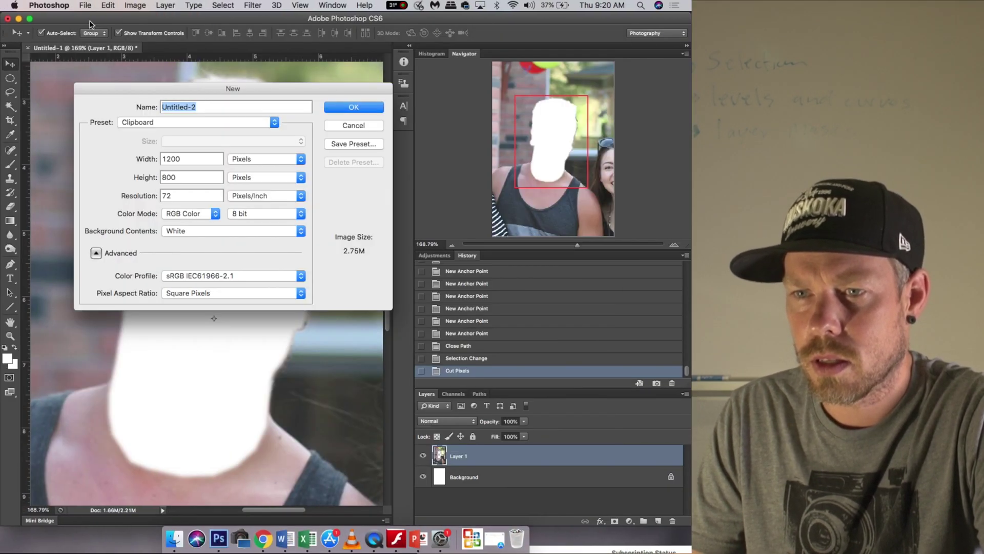
click(343, 108)
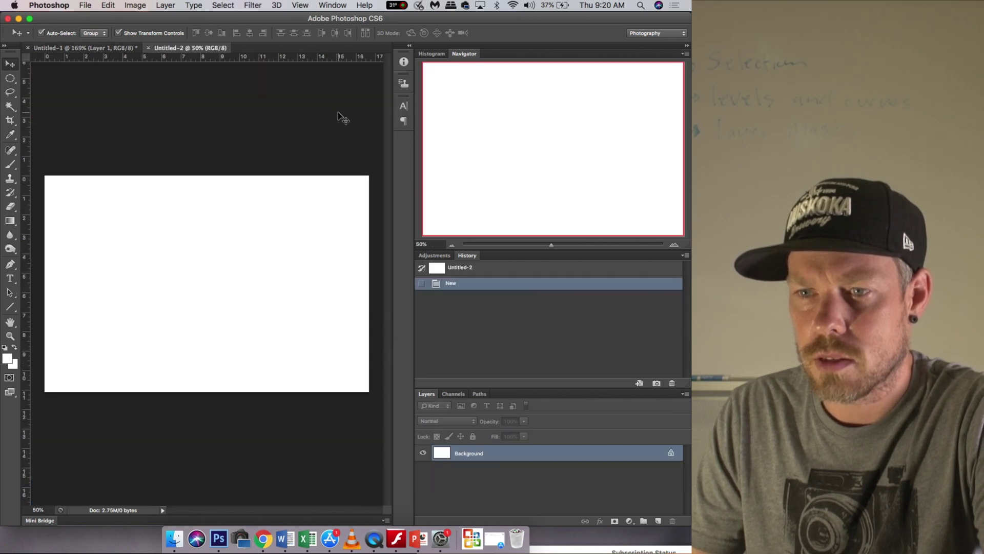
click(109, 6)
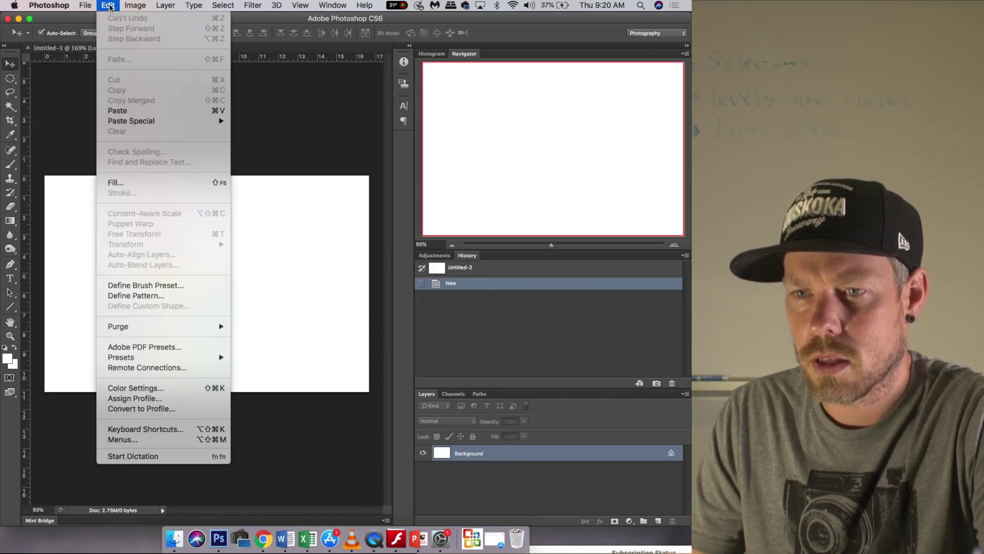
click(118, 111)
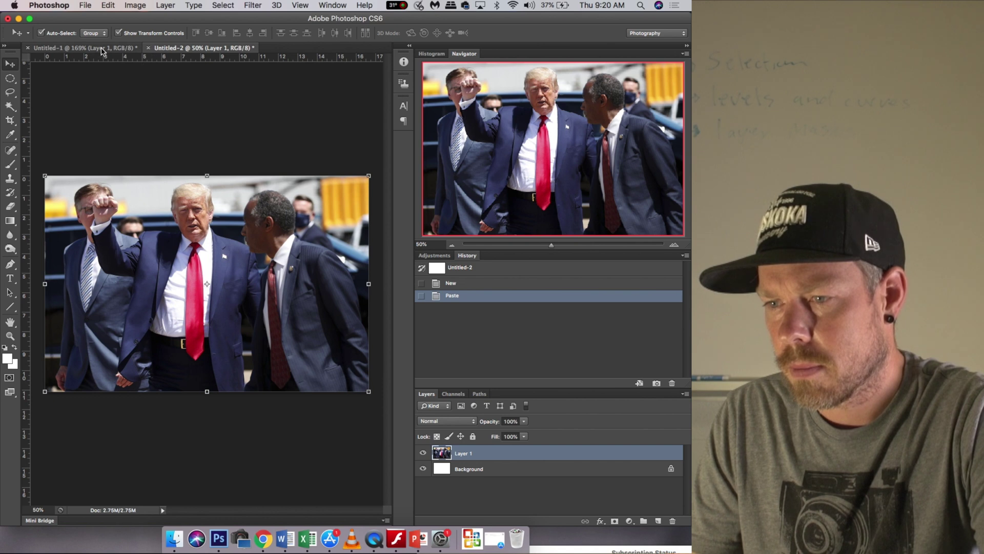
- In Untitled-1, revert the history to the Selection Change state and cut the selected head again
click(102, 50)
scroll(467, 350, down, 5)
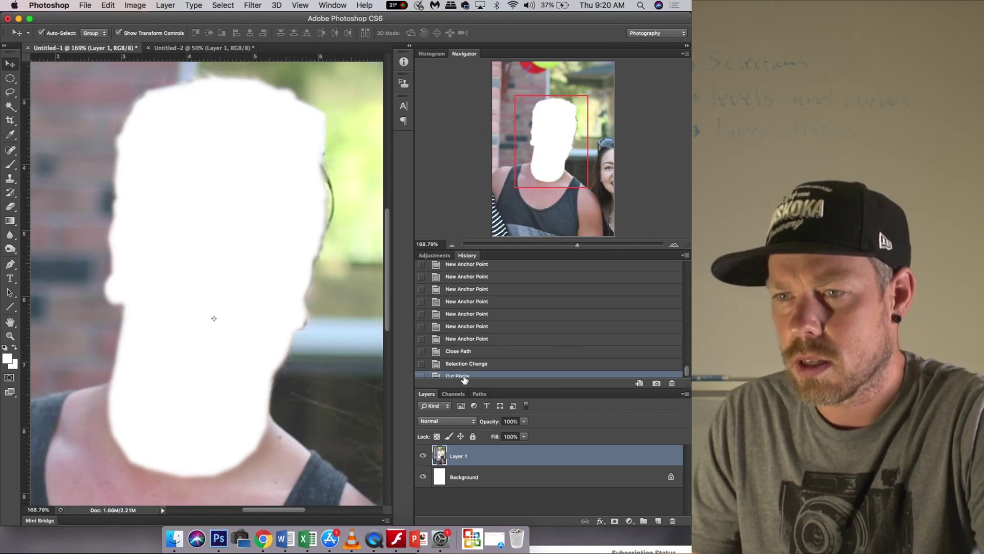
click(464, 365)
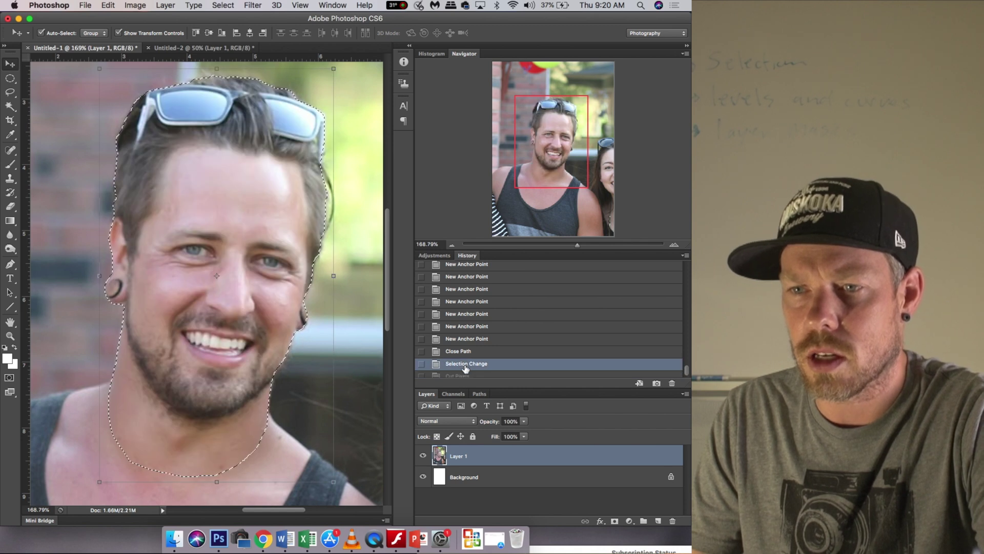
click(108, 5)
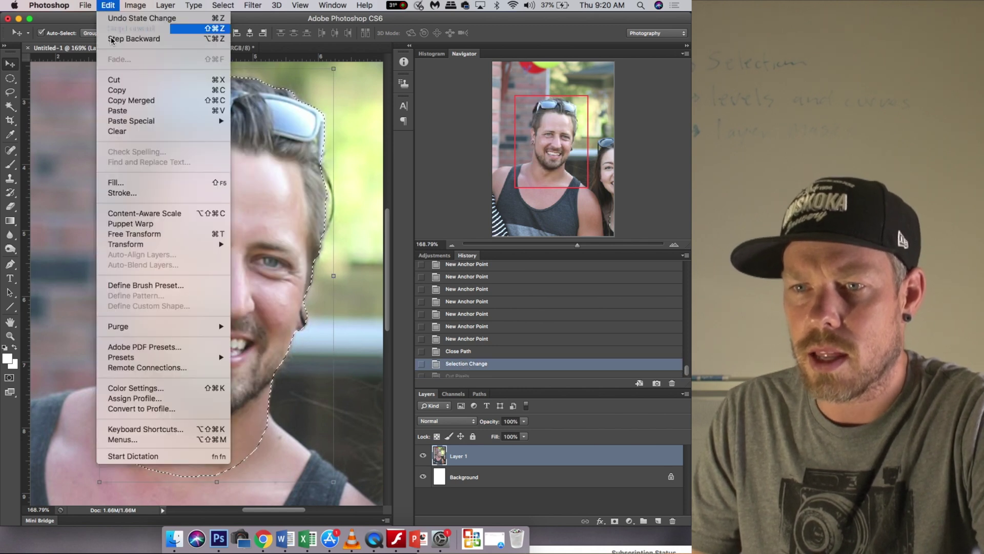
click(114, 80)
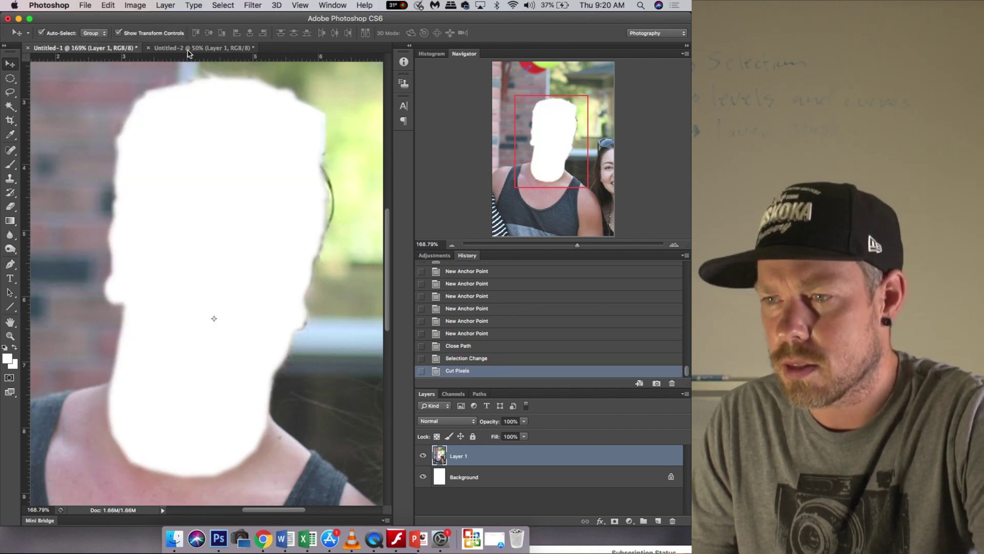
- Paste the cut head into the Untitled-2 document as a new layer above the Trump photo
click(177, 49)
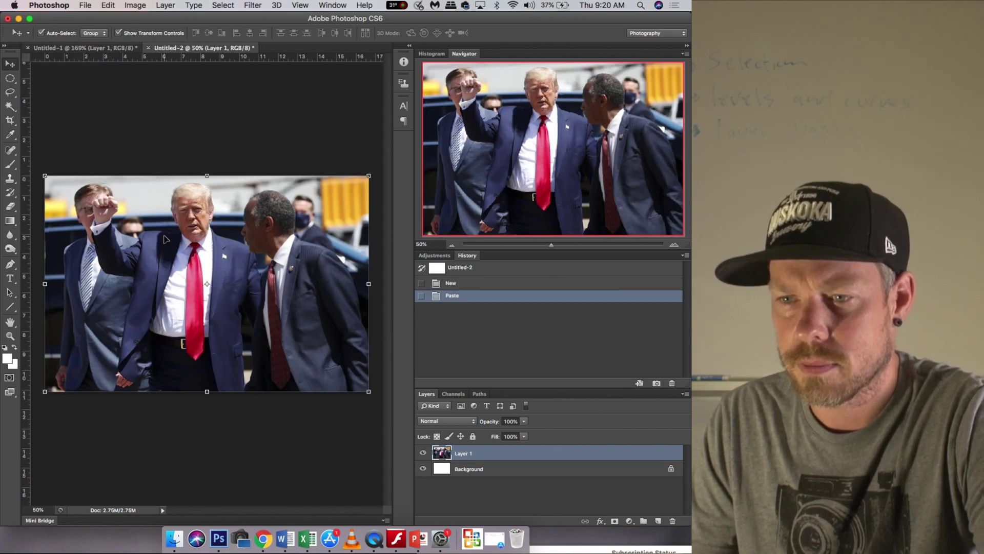
click(108, 6)
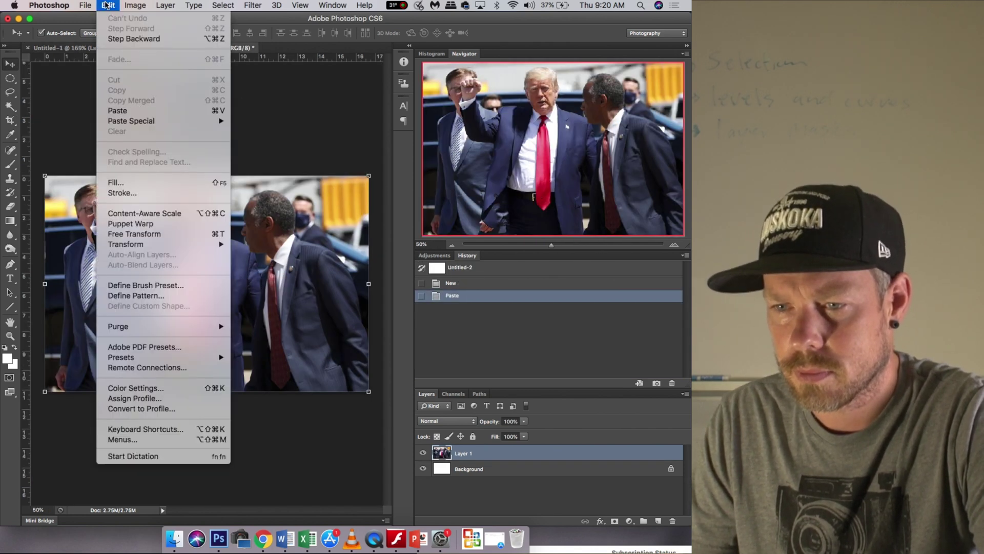
click(129, 112)
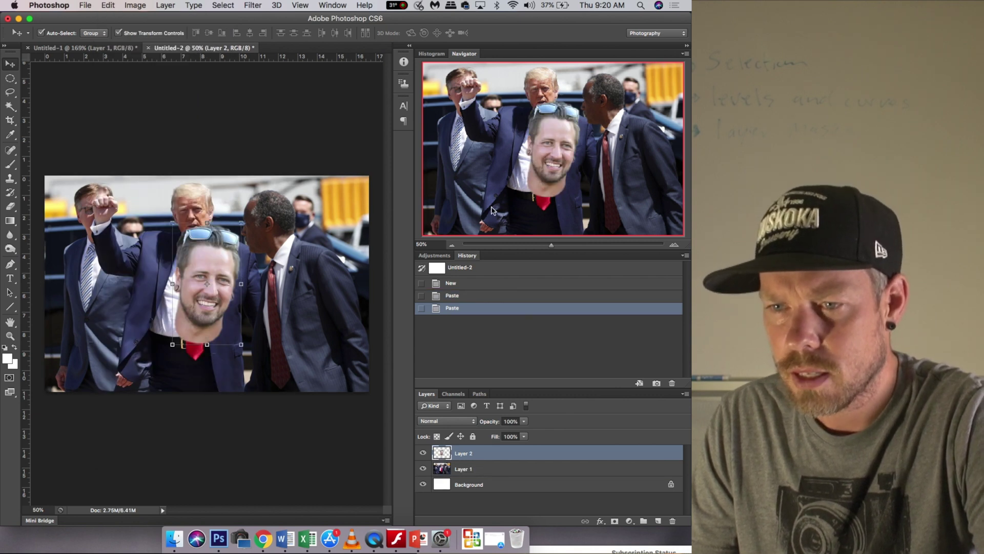
- Move the pasted head on Layer 2 up over Trump's head, above the shirt collar and red tie
drag(552, 241, 567, 248)
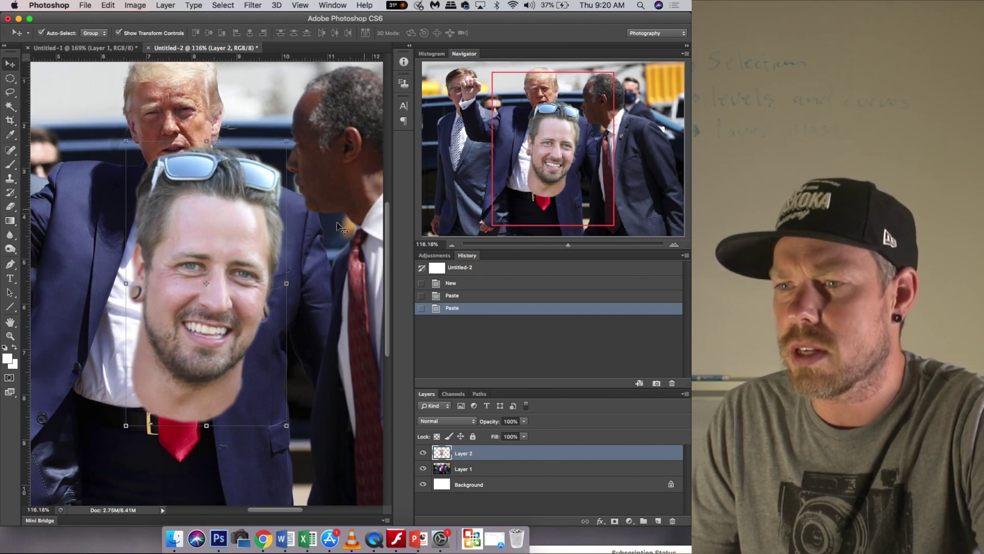
drag(234, 281, 268, 238)
drag(550, 183, 535, 173)
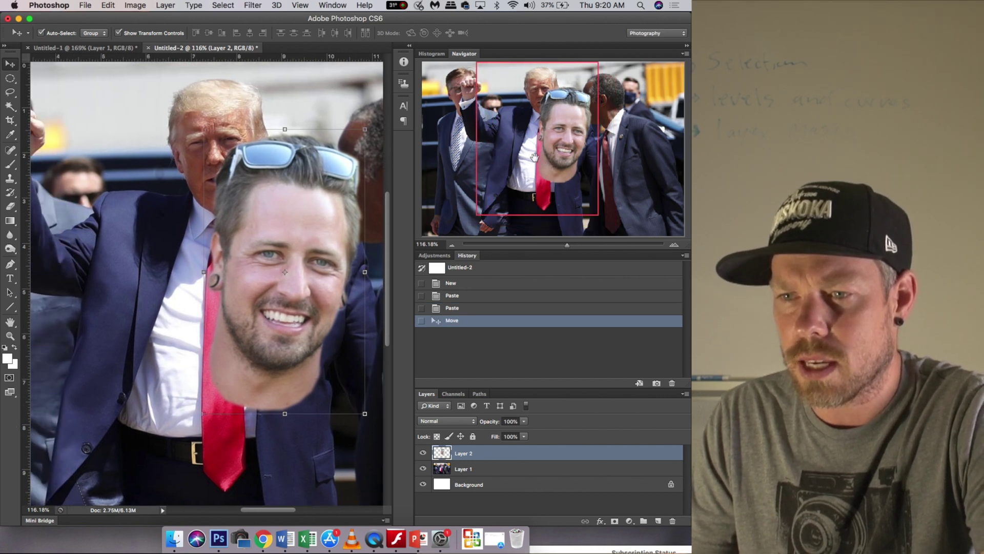
drag(310, 230, 260, 175)
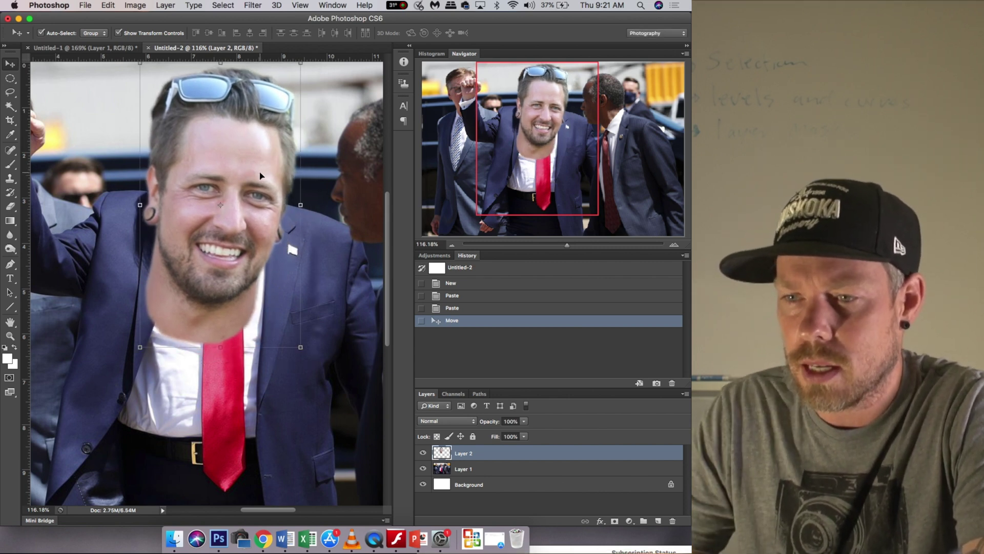
- Free-transform the head on Layer 2, scaling it to about 78% and centring it over Trump's head
key(super+t)
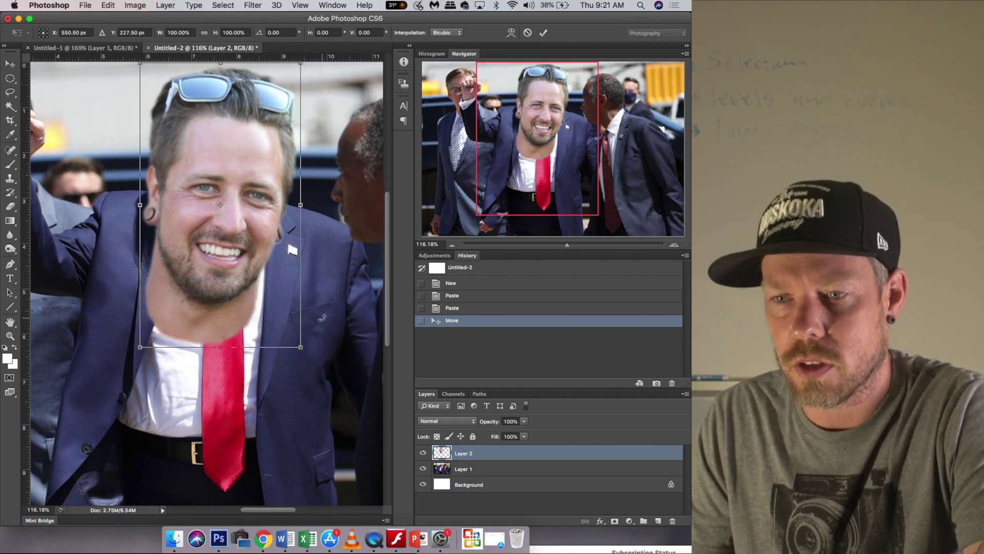
click(108, 6)
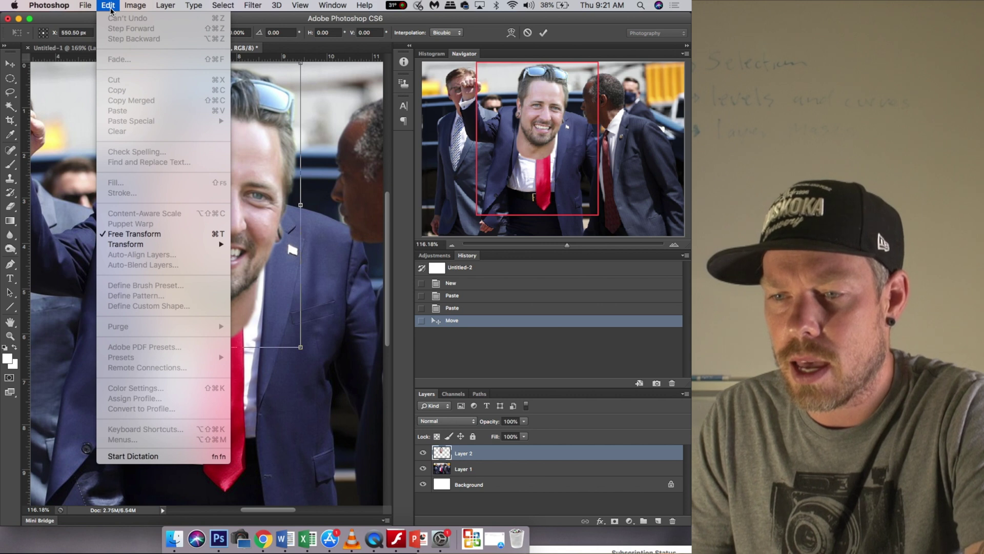
click(249, 200)
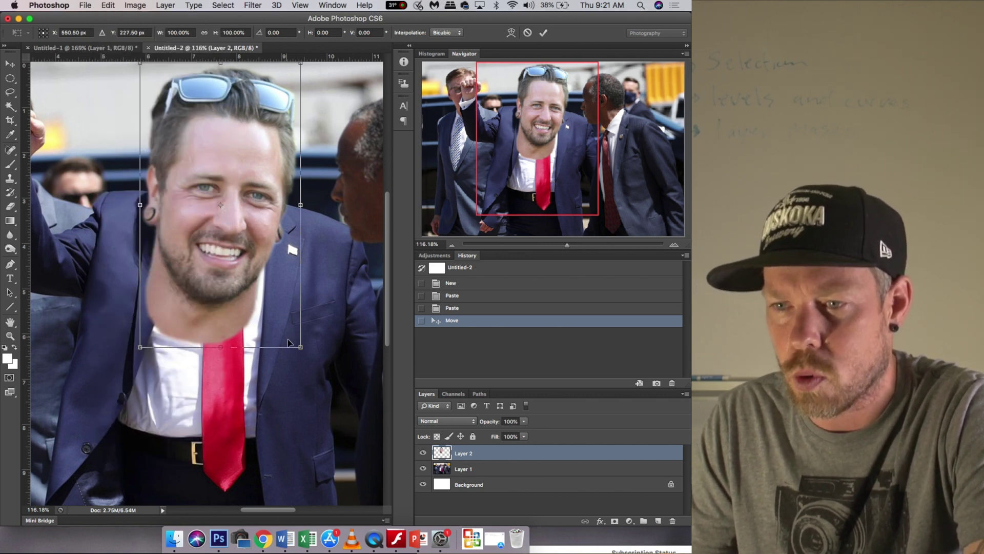
drag(300, 347, 254, 294)
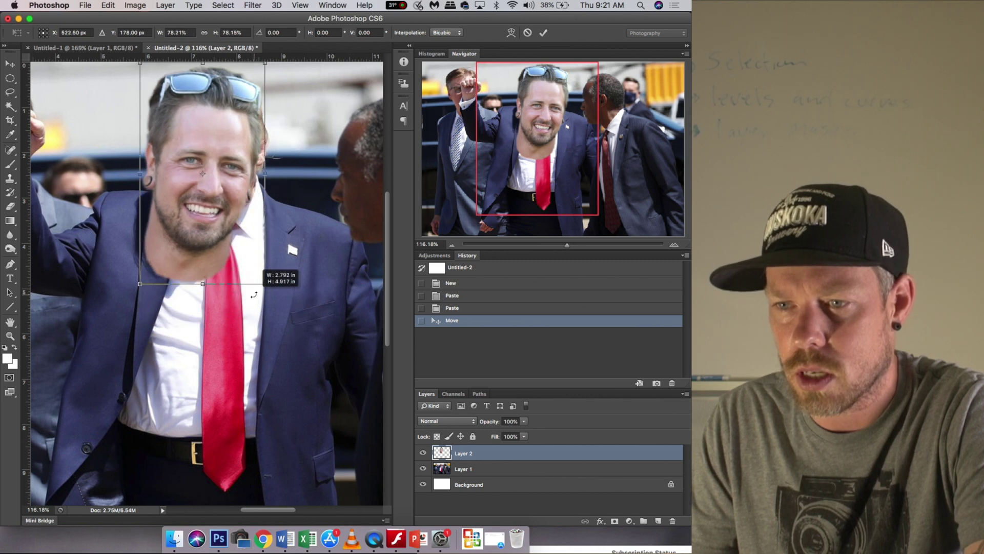
drag(210, 244, 230, 244)
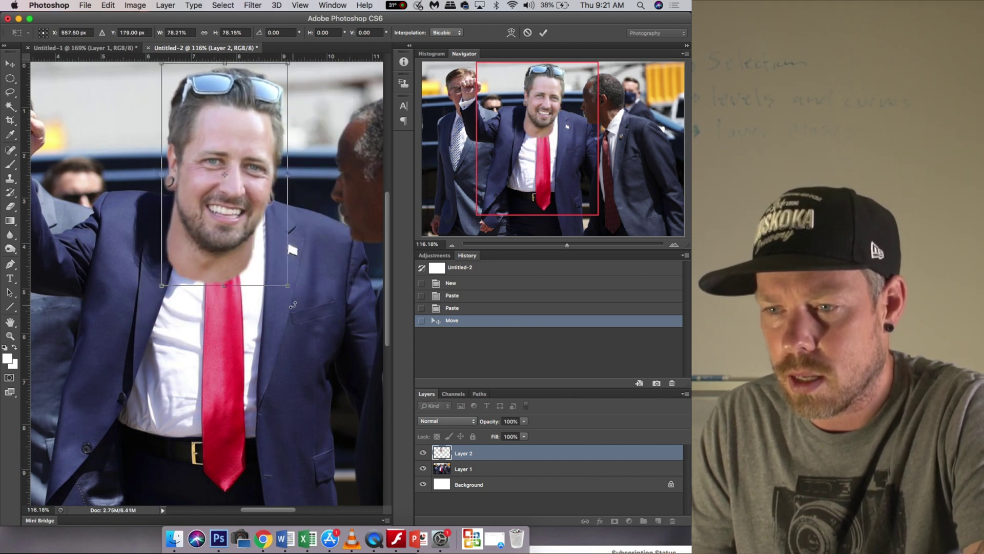
- Scale the head to about 68%, rotate it about -13° and reposition it above the collar
drag(294, 305, 283, 250)
drag(218, 224, 235, 212)
drag(311, 250, 320, 241)
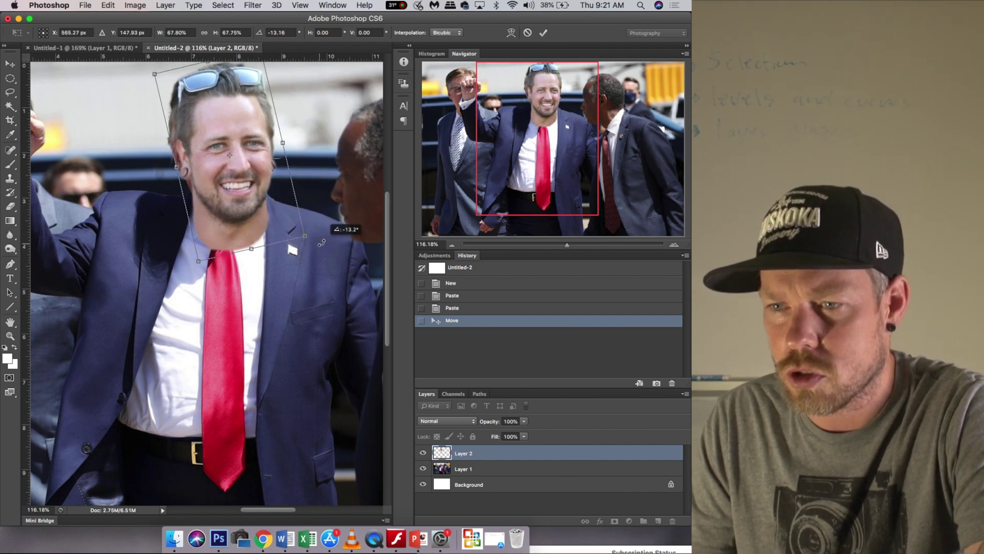
mouse_move(229, 197)
mouse_down()
mouse_move(199, 199)
mouse_move(232, 193)
mouse_up()
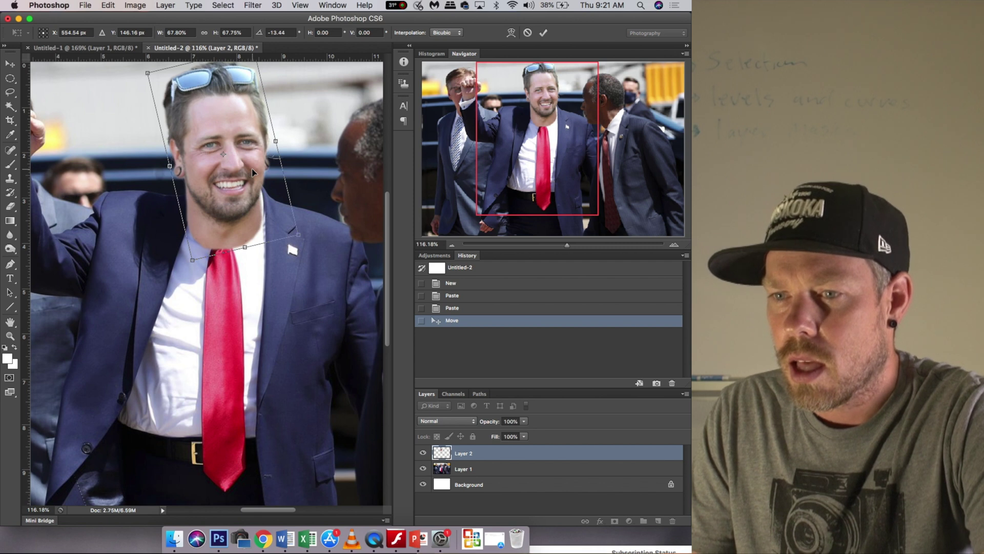
- Lower the opacity of Layer 2 to 70% so Trump's face shows through the head
drag(567, 245, 562, 248)
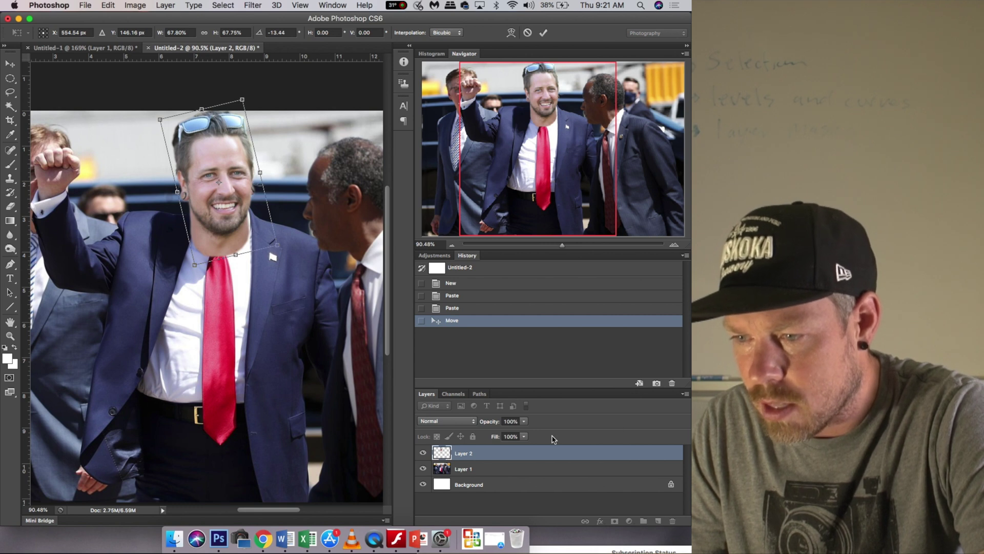
click(524, 422)
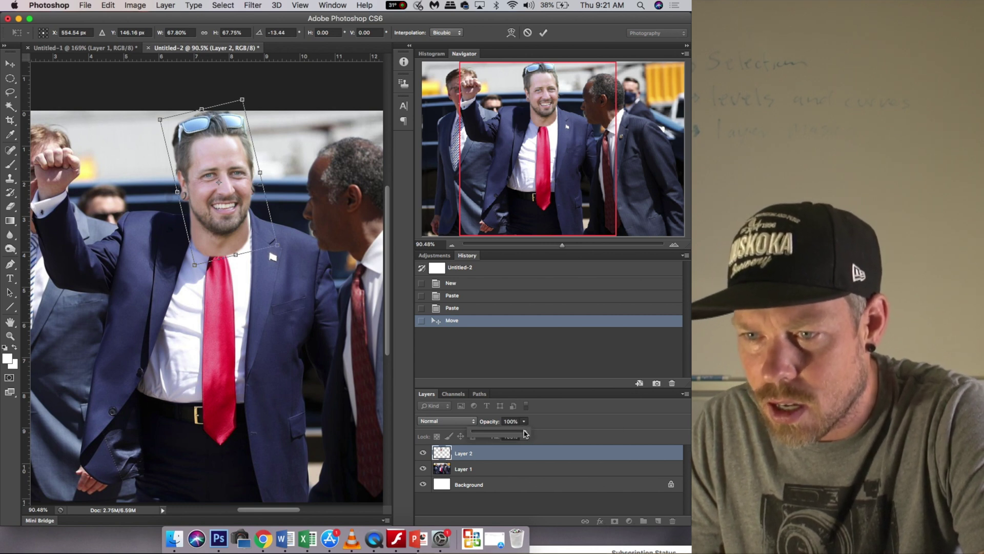
drag(526, 435, 513, 435)
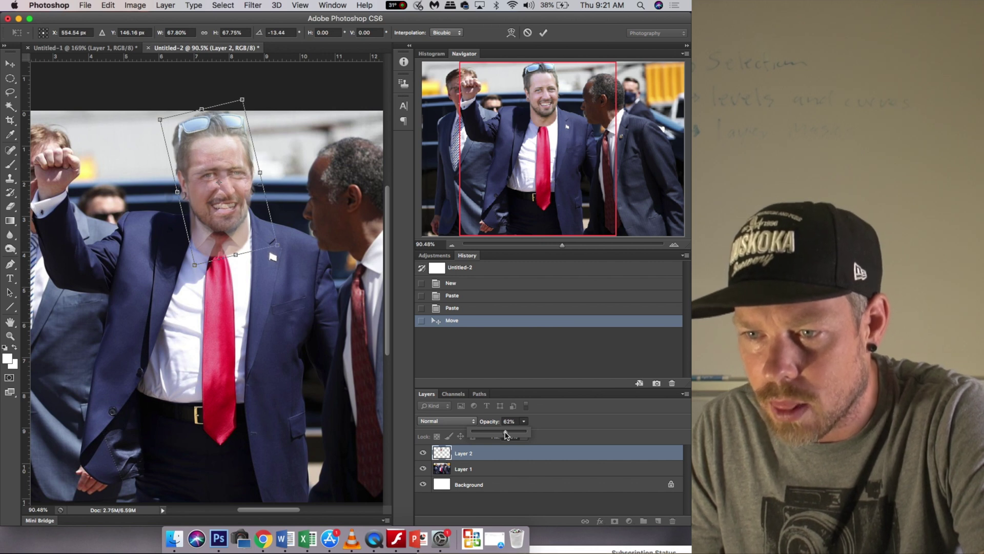
drag(506, 435, 510, 434)
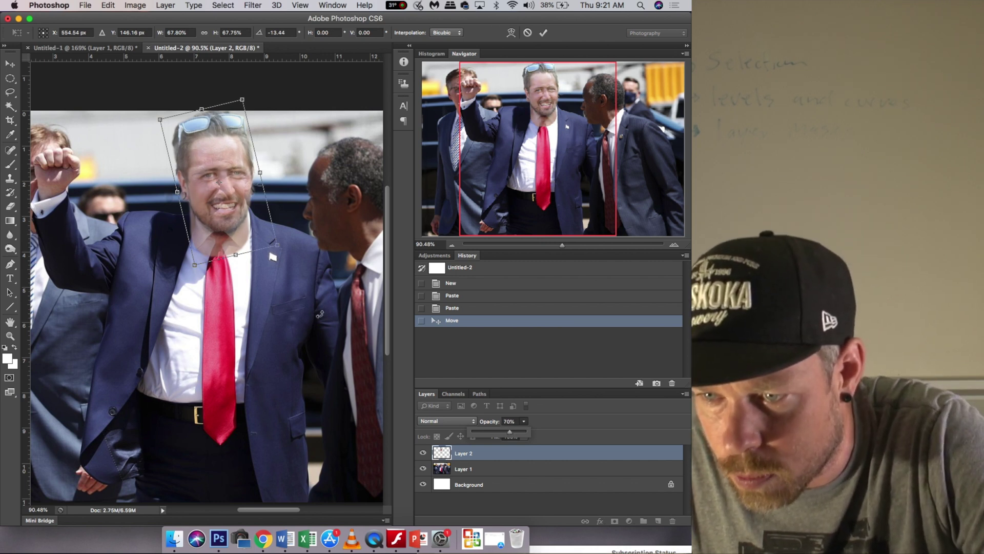
- Scale the semi-transparent head to about 63%, set its rotation to about -17° and align it with Trump's face
mouse_move(217, 195)
mouse_down()
mouse_move(252, 199)
mouse_move(215, 191)
mouse_move(228, 186)
mouse_move(218, 200)
mouse_up()
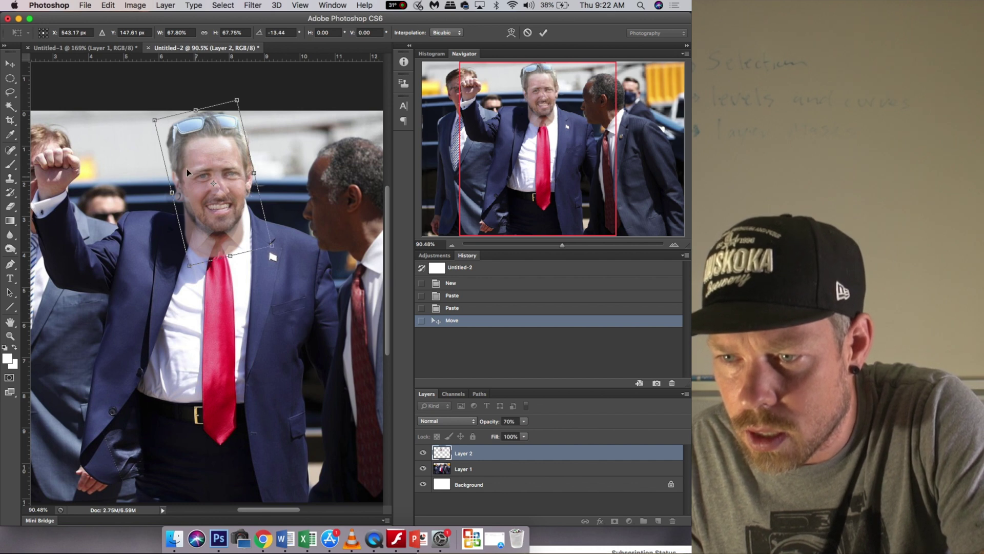
drag(155, 122, 162, 128)
drag(232, 183, 231, 176)
drag(285, 243, 290, 236)
drag(229, 173, 230, 173)
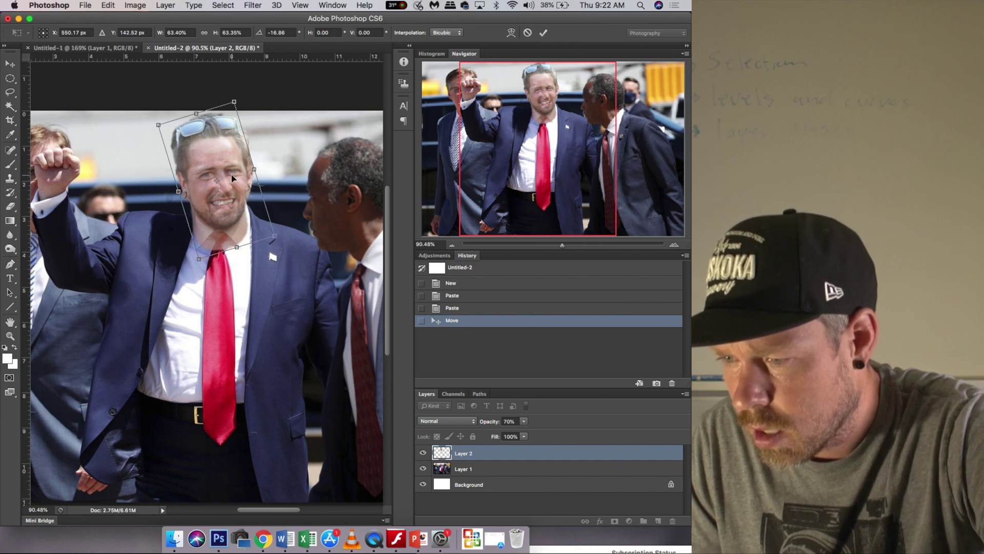
- Set the opacity of Layer 2 back to 100% and apply the transform
click(523, 422)
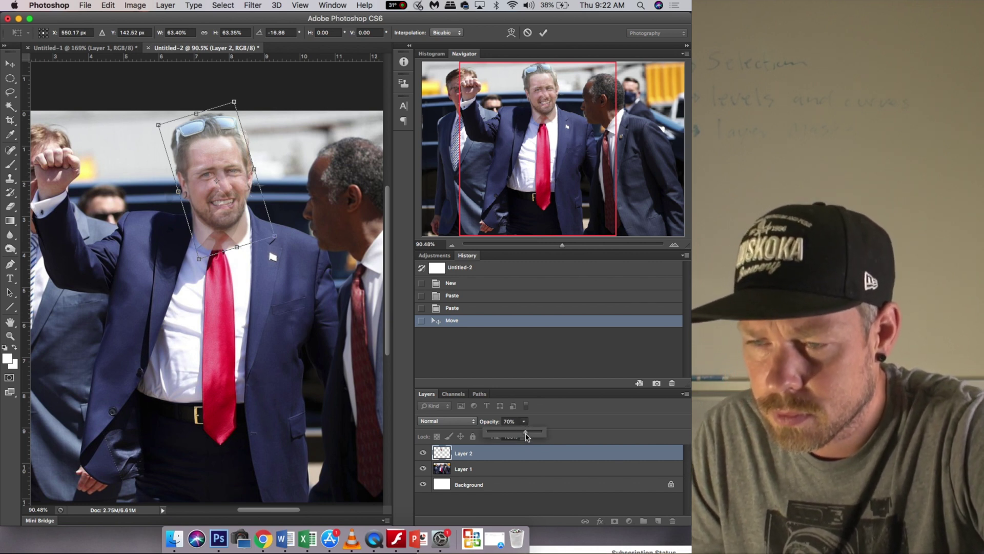
drag(527, 435, 556, 434)
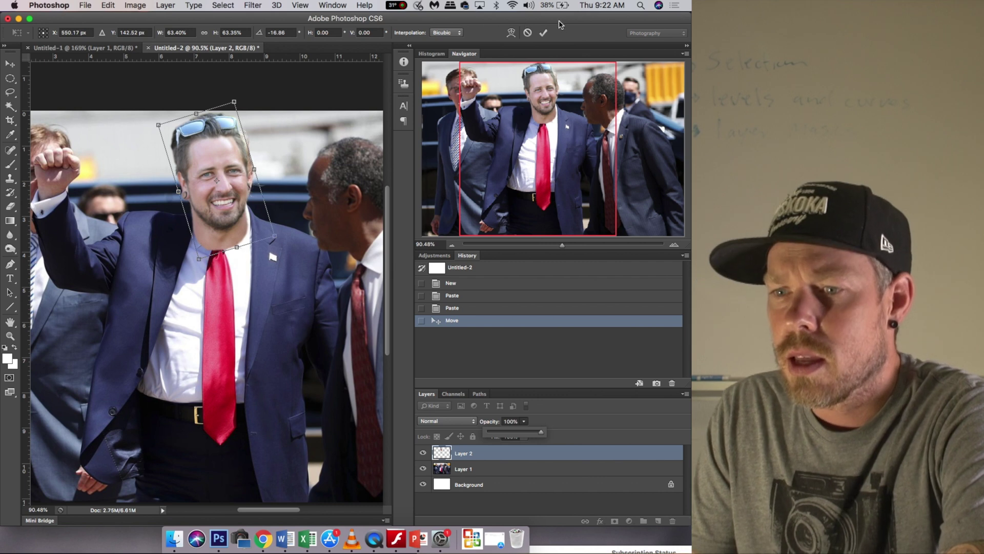
click(543, 33)
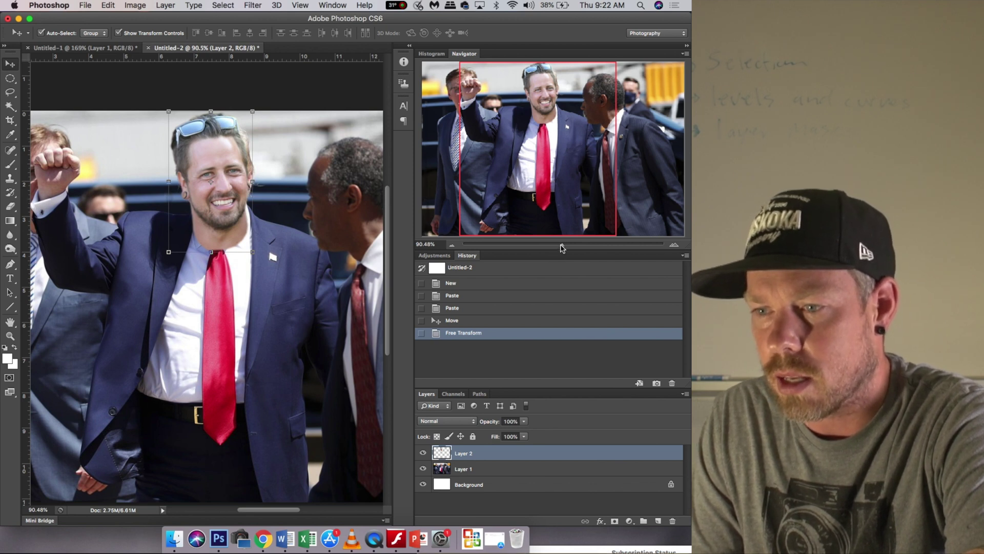
- Hide Layer 2 and select the shirt collar and tie knot with the Polygonal Lasso, following Trump's jawline and looping over the jacket
drag(563, 249, 582, 249)
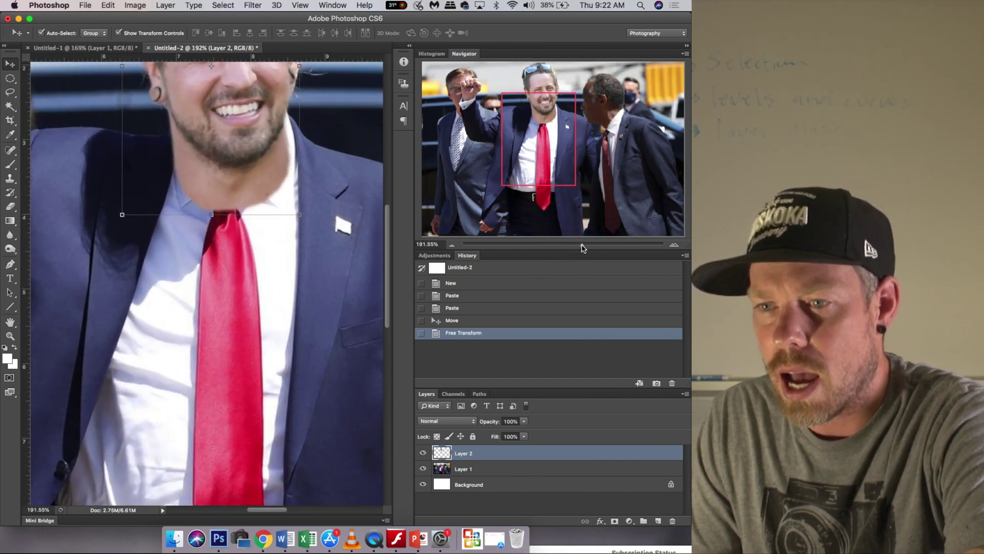
click(423, 453)
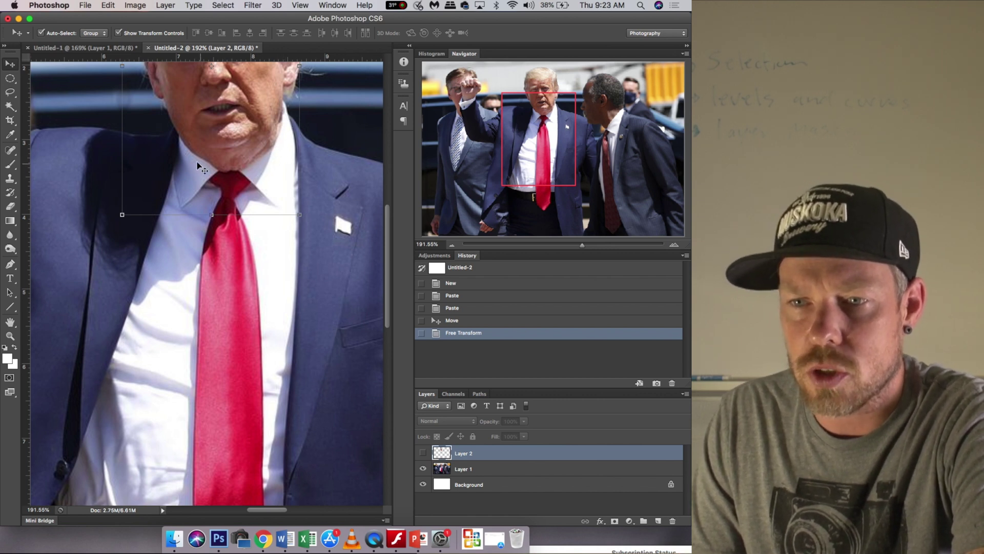
click(10, 92)
click(52, 100)
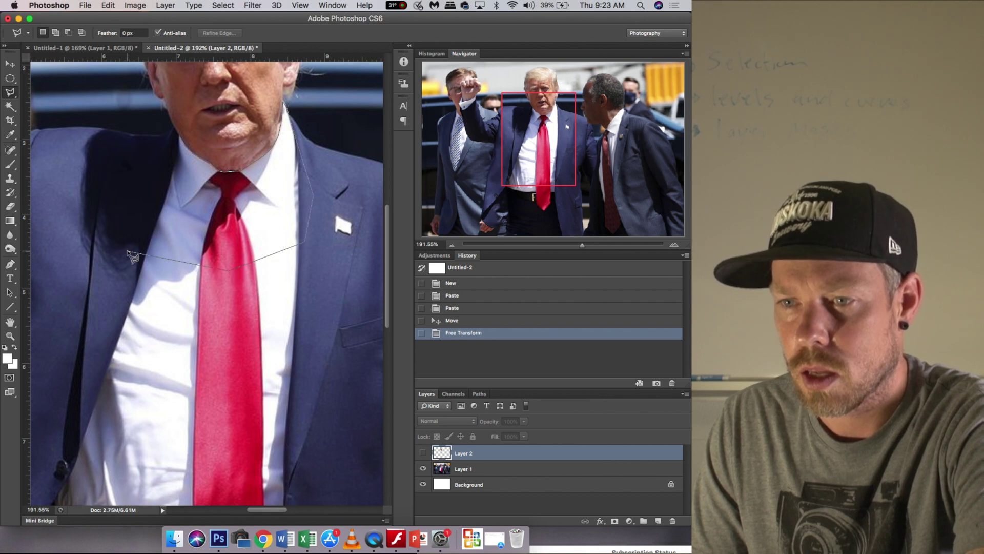
click(180, 135)
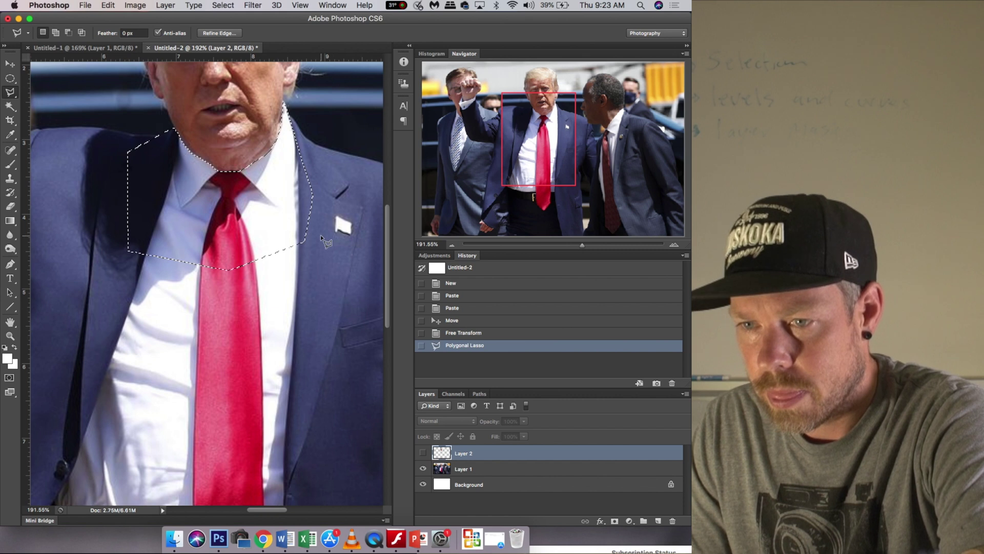
- Show Layer 2 again and save the collar selection as a new channel named "neck cut out"
click(423, 453)
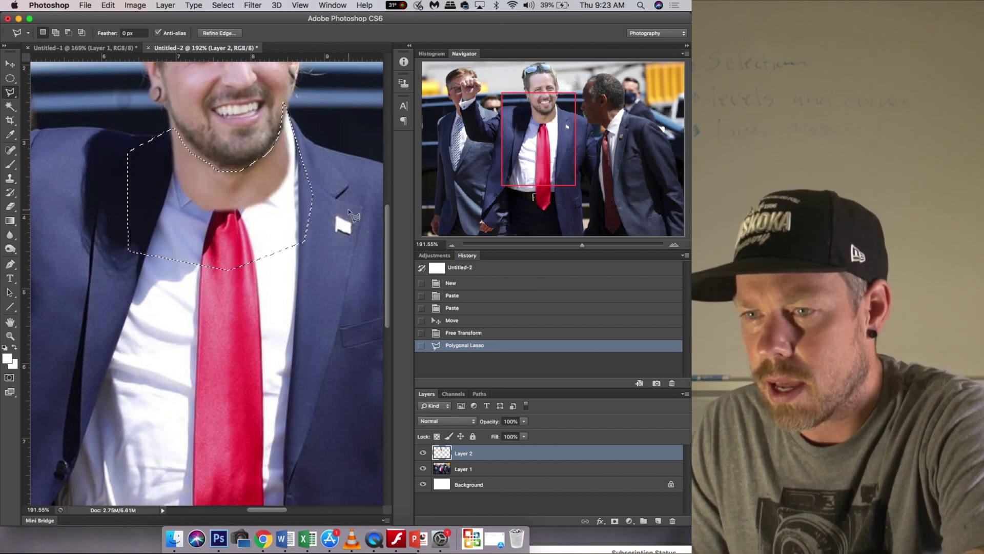
mouse_move(539, 150)
mouse_down()
mouse_move(526, 134)
mouse_move(539, 133)
mouse_up()
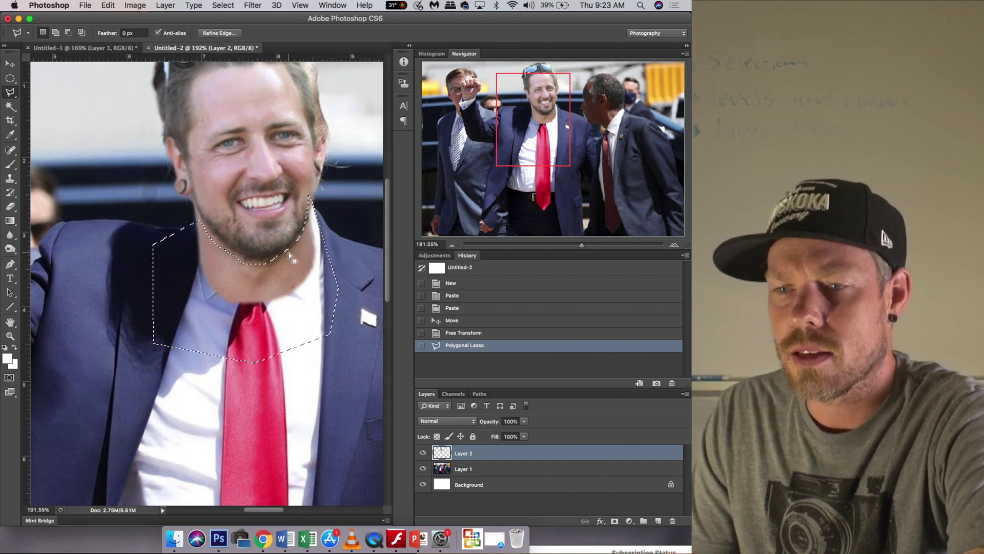
click(222, 6)
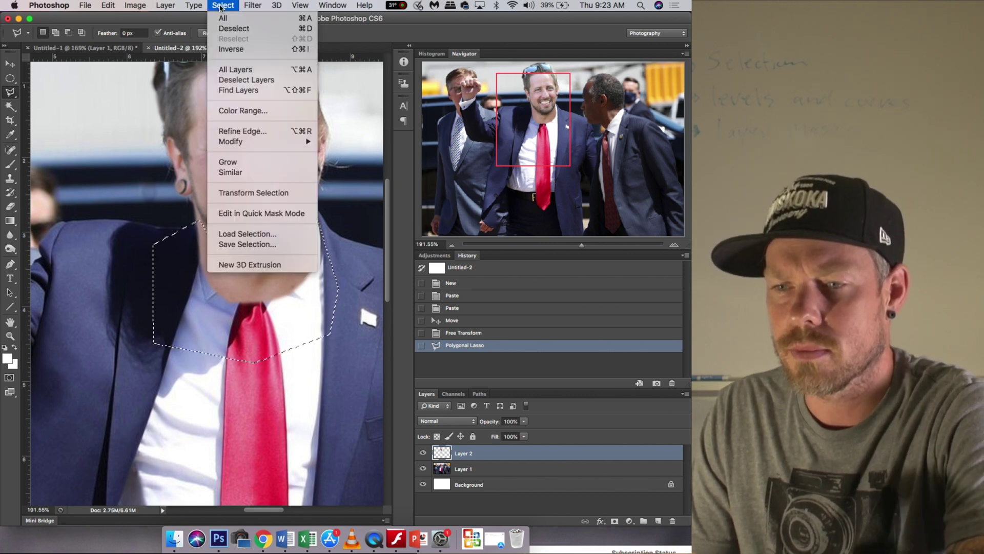
click(250, 244)
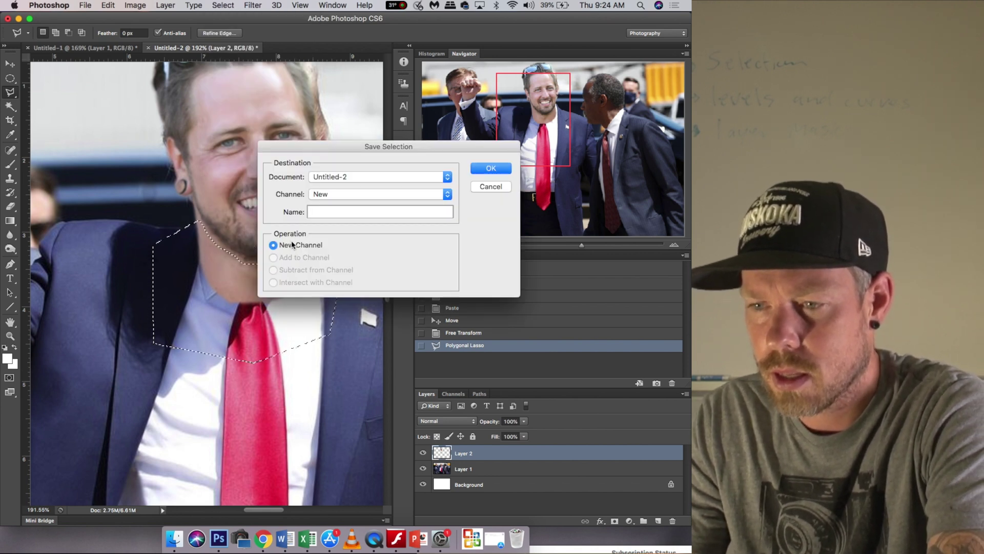
text(neck c)
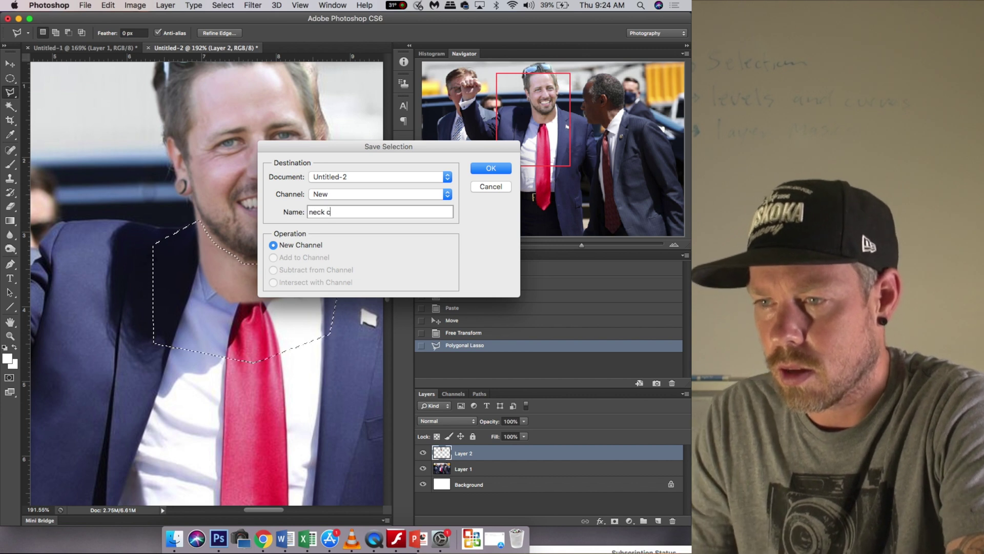
text(ut out)
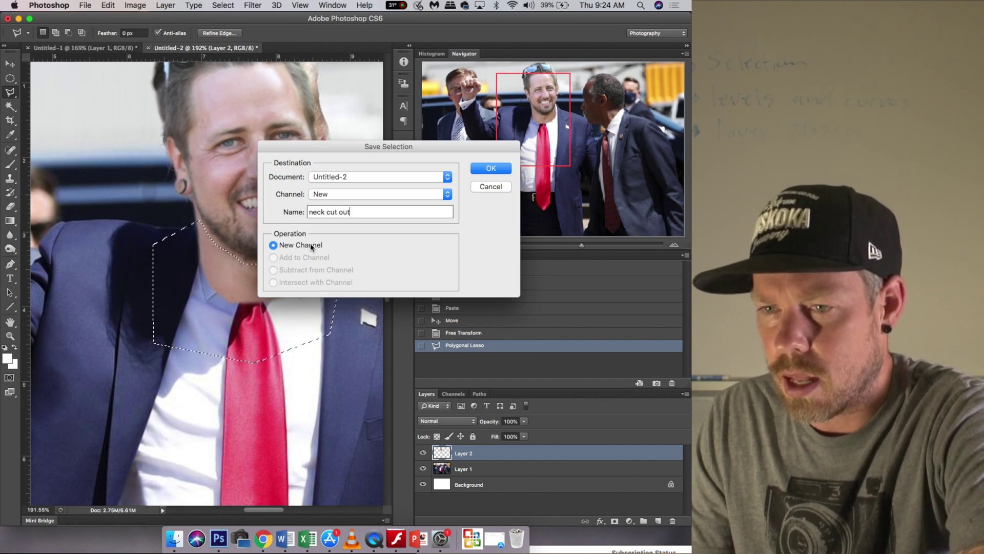
click(485, 171)
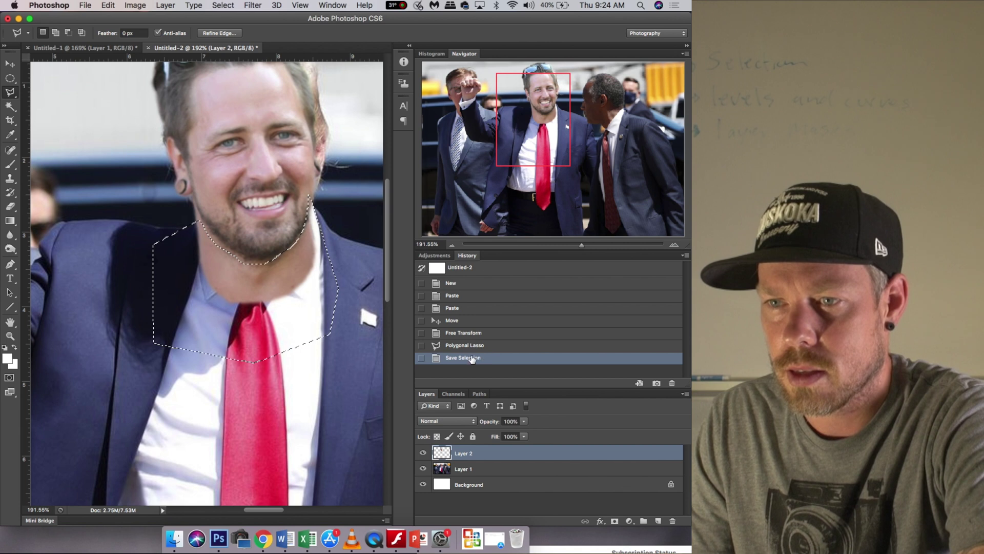
- Deselect the collar area and nudge the head on Layer 2 slightly to the right with the Move tool
click(224, 6)
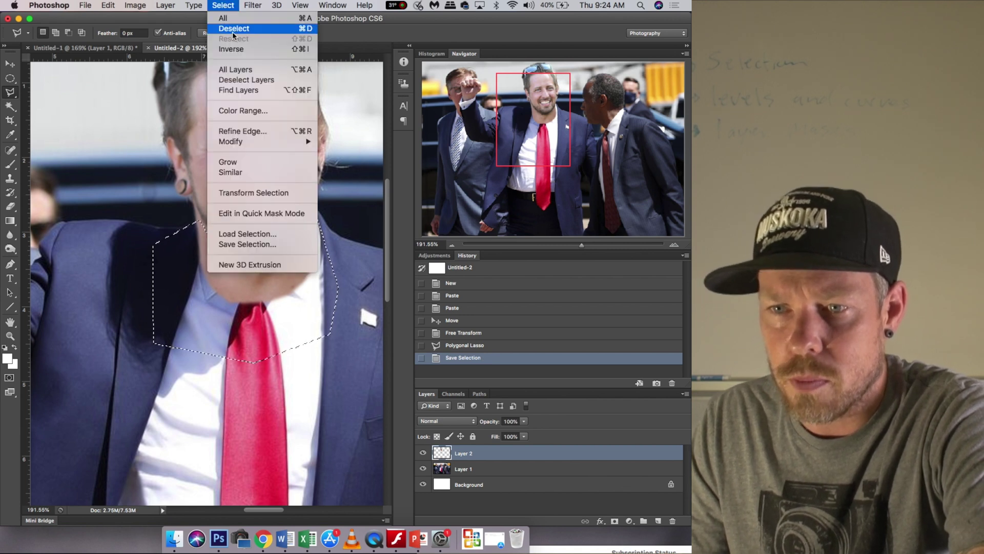
click(234, 28)
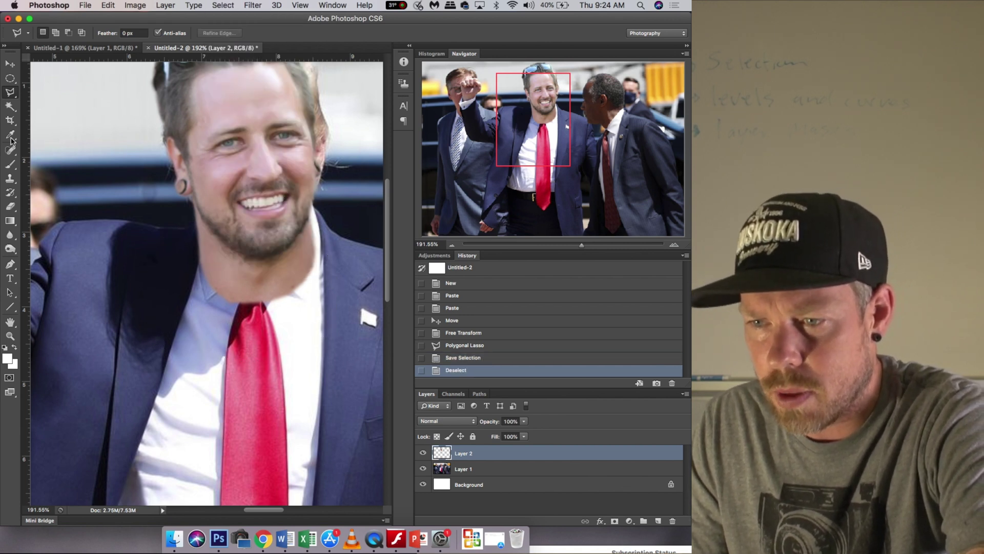
key(v)
drag(240, 154, 244, 153)
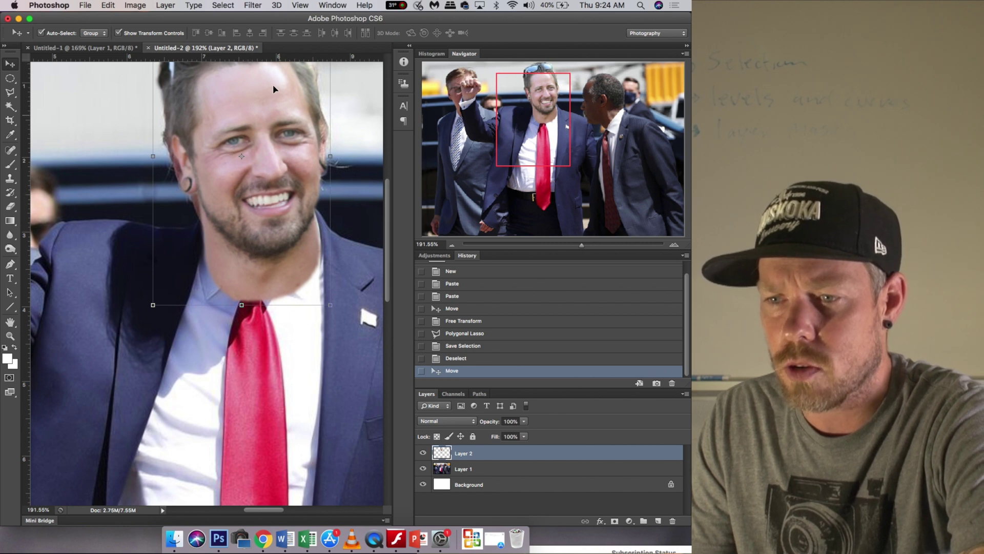
- Load the saved "neck cut out" channel as a new selection
click(223, 5)
click(269, 233)
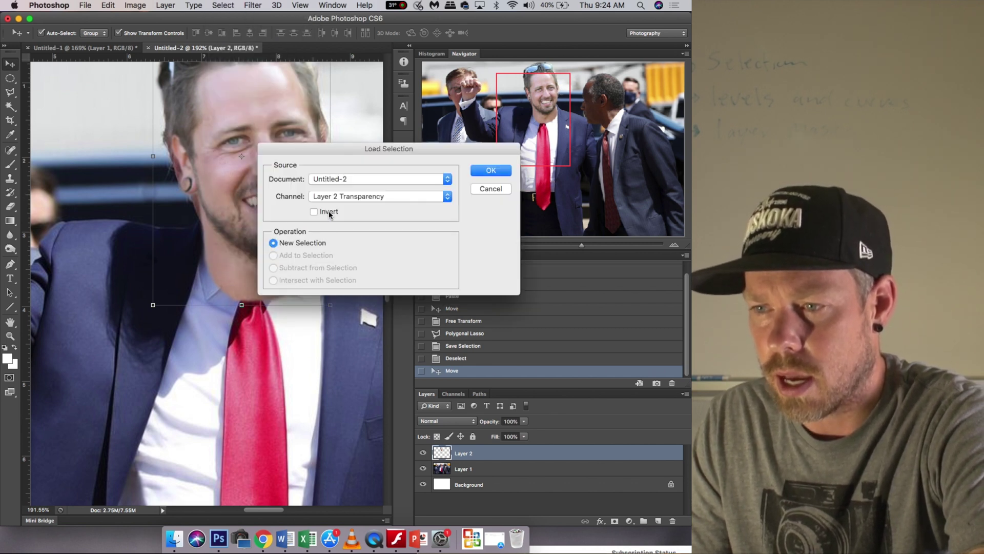
click(364, 196)
click(432, 214)
click(499, 172)
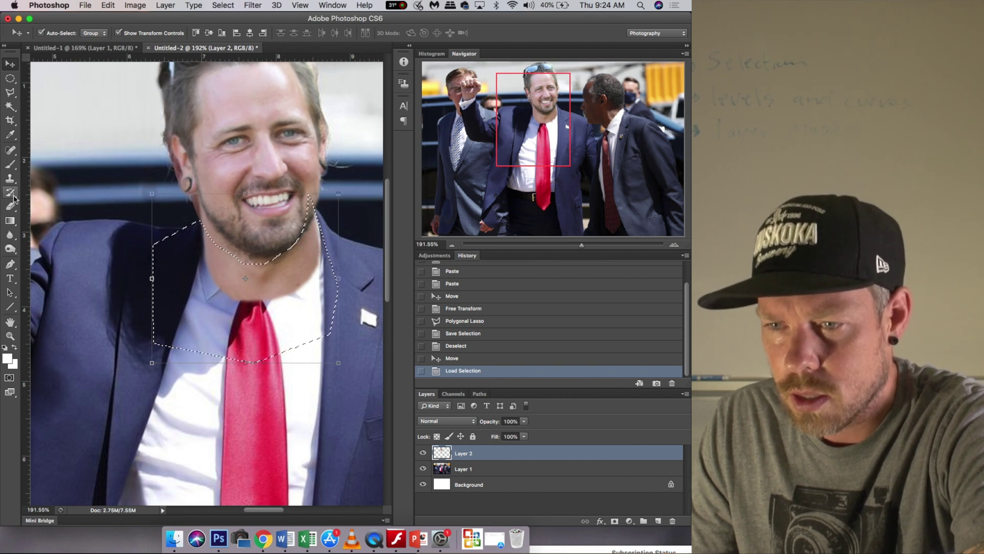
- Erase the pasted neck on Layer 2 inside the selection to reveal the shirt collar and tie knot
key(e)
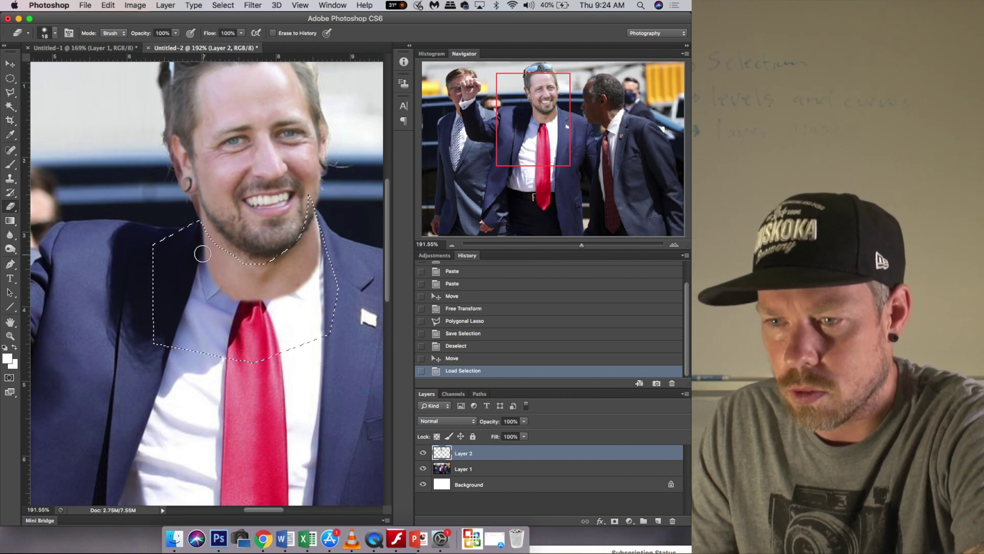
mouse_move(213, 261)
mouse_down()
mouse_move(239, 281)
mouse_move(211, 256)
mouse_move(241, 274)
mouse_move(278, 263)
mouse_move(259, 280)
mouse_up()
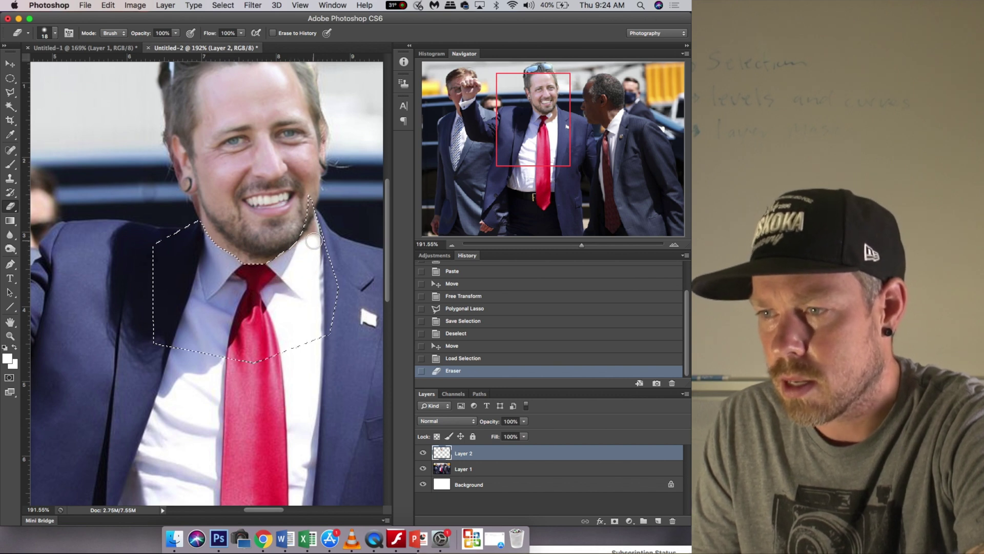
drag(306, 246, 310, 240)
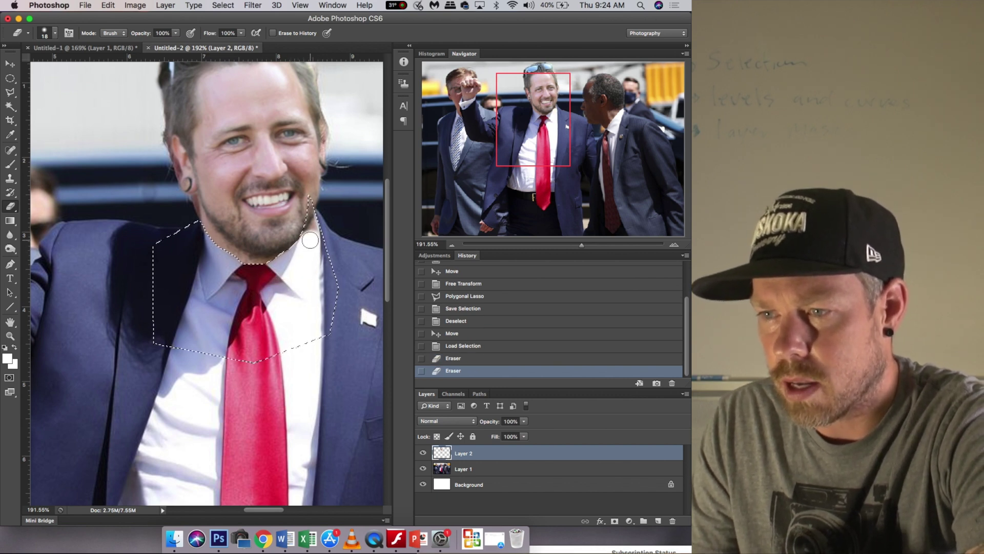
- Erase the leftover neck remnants on Layer 2 along the shirt collar's right edge and deselect the collar area
scroll(504, 163, up, 5)
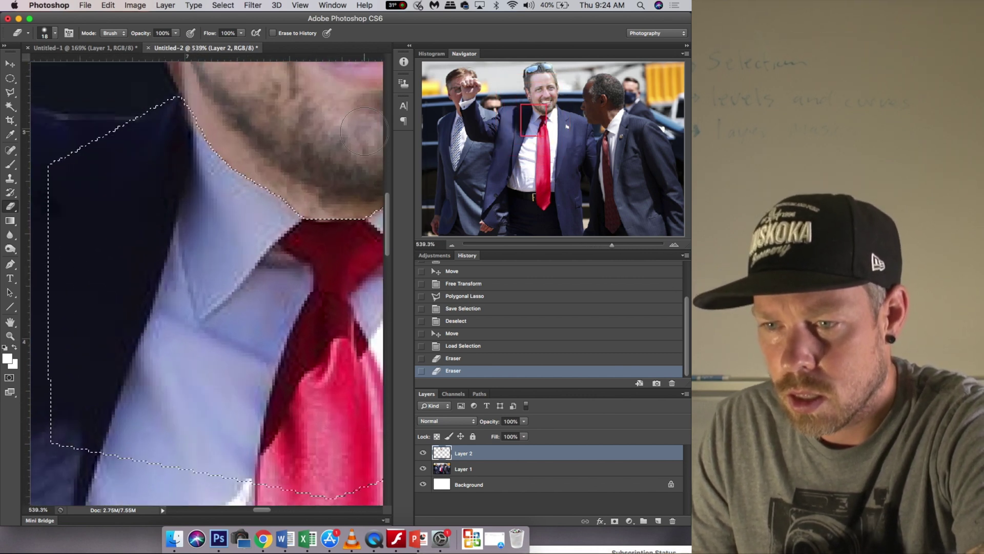
drag(535, 118, 554, 111)
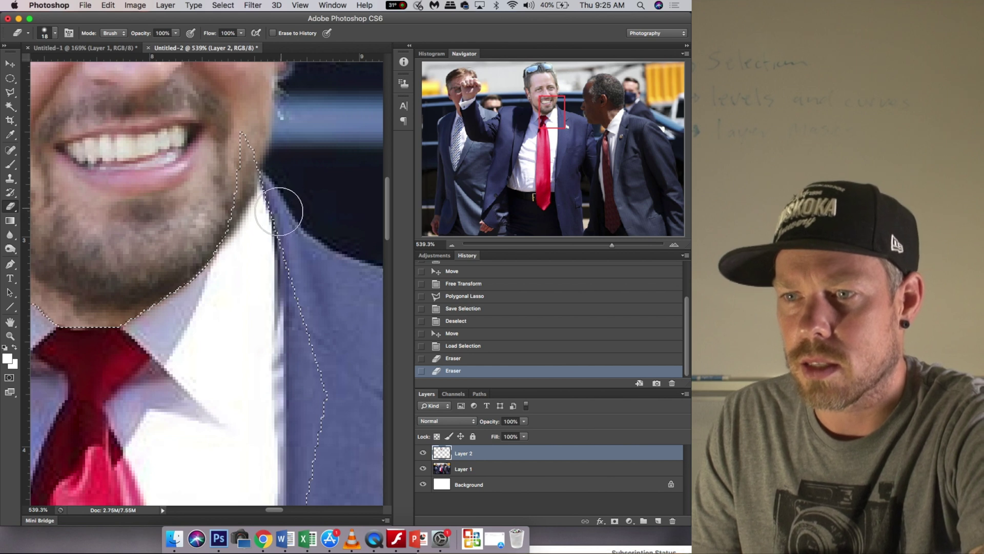
drag(281, 208, 272, 229)
click(221, 5)
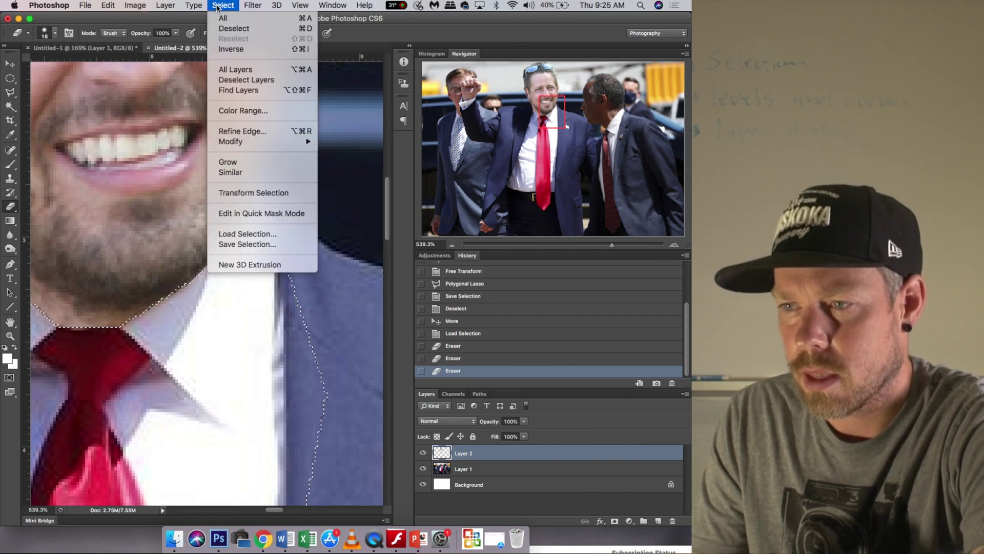
click(226, 28)
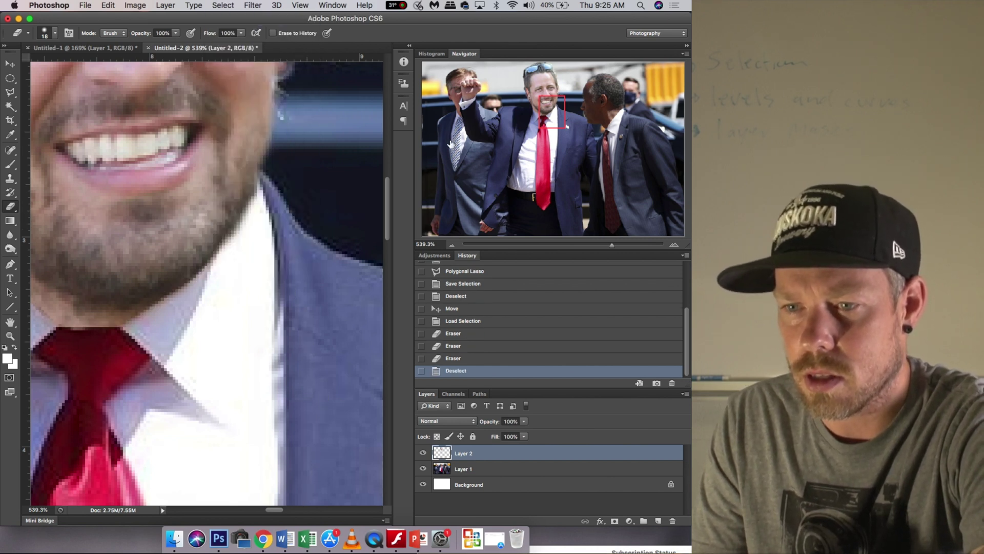
- Examine how the pasted head blends with the collar and background, checking around the chin, ears and hair
scroll(451, 144, down, 5)
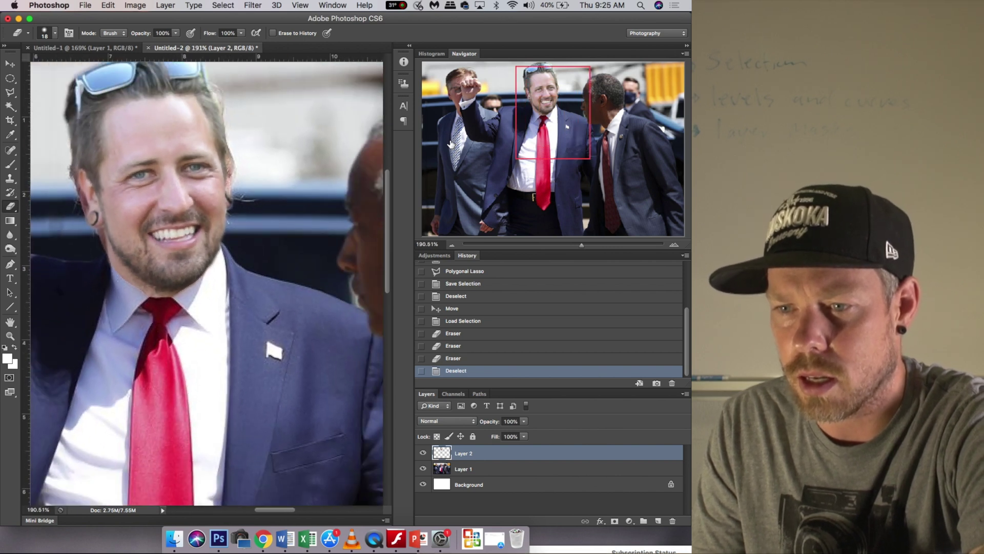
scroll(451, 144, down, 4)
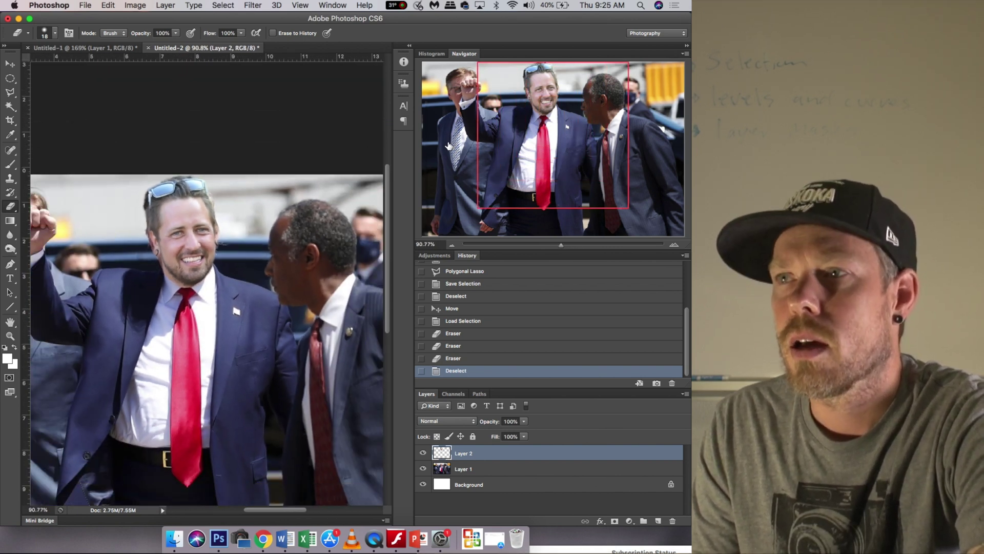
scroll(449, 146, down, 2)
scroll(448, 142, up, 3)
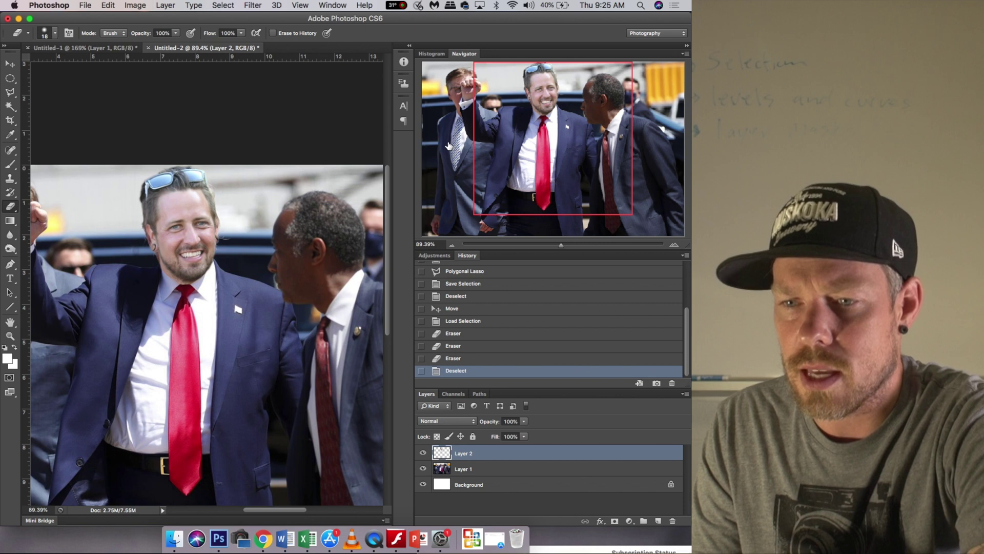
scroll(449, 147, up, 4)
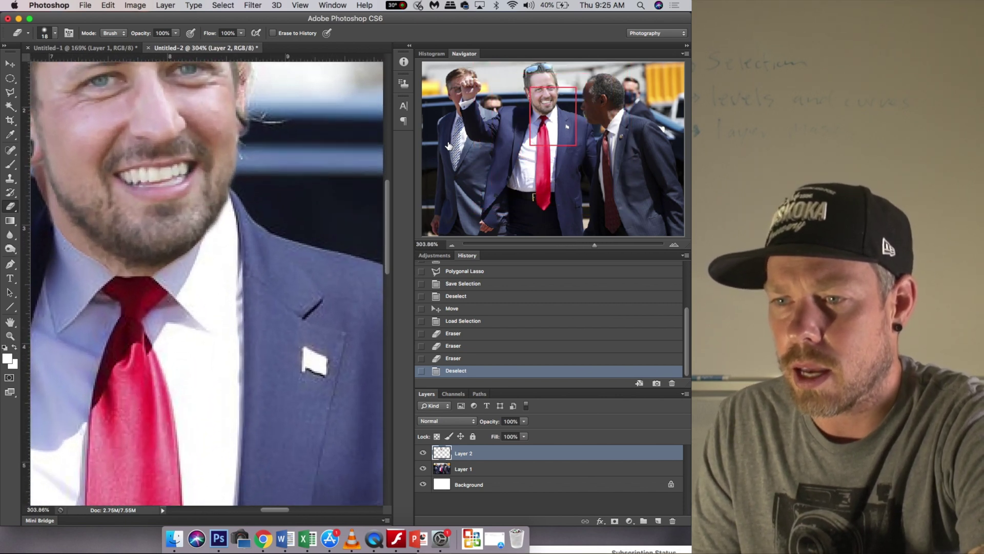
drag(554, 120, 541, 112)
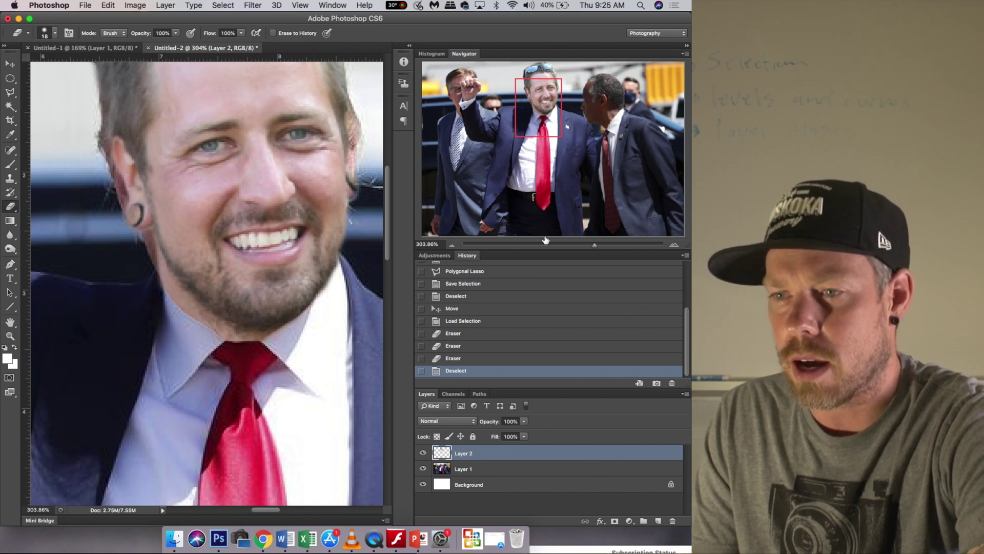
drag(547, 108, 551, 98)
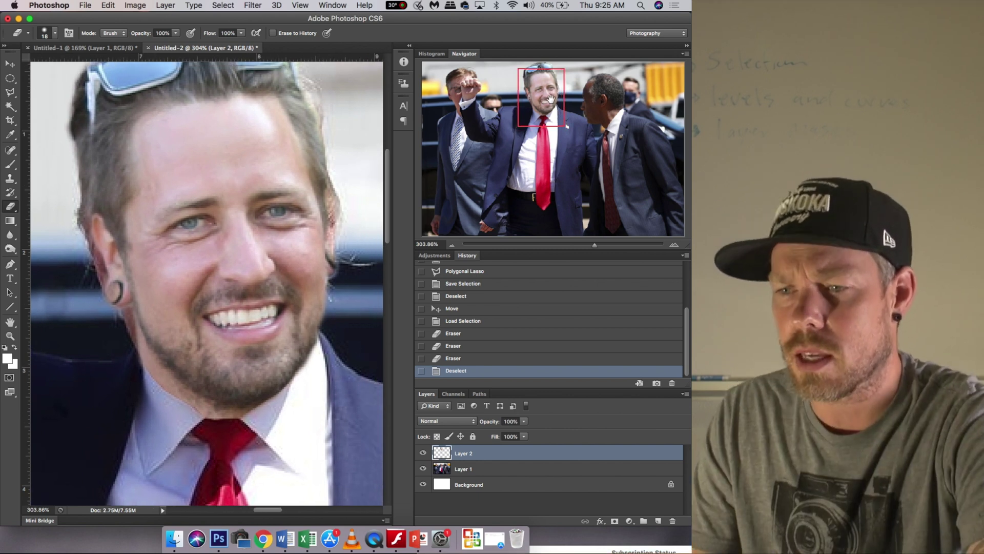
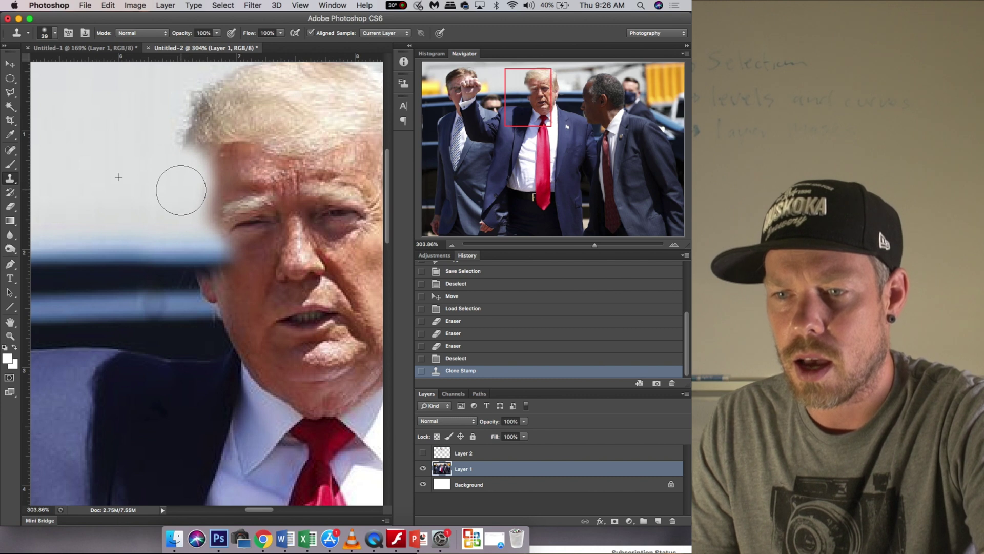
- Clone the car and sky background over the left edge of Trump's head on Layer 1 with the Clone Stamp
drag(187, 204, 193, 205)
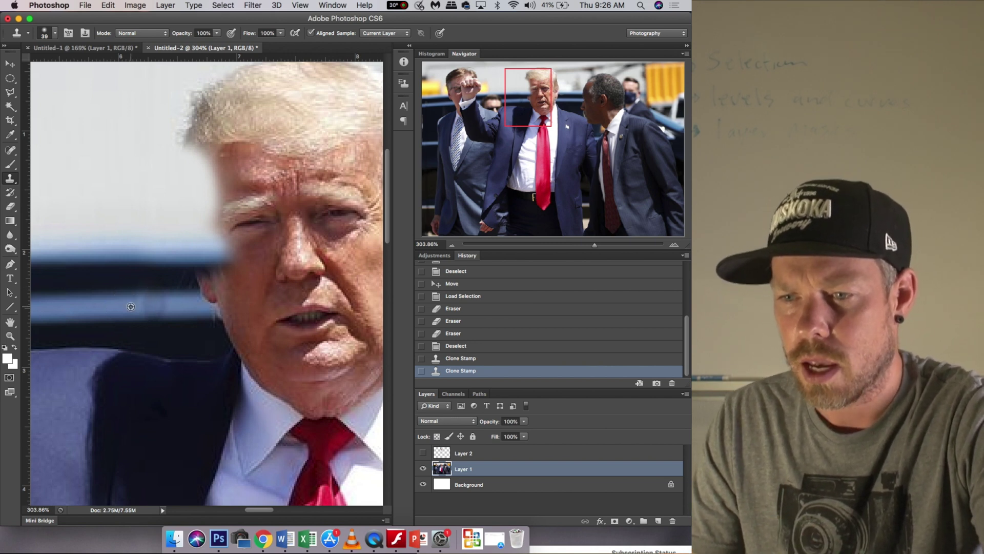
mouse_move(131, 306)
mouse_down()
mouse_move(205, 306)
mouse_move(195, 306)
mouse_move(218, 258)
mouse_move(213, 292)
mouse_move(213, 329)
mouse_up()
click(225, 321)
click(224, 321)
- Clone the blurred background over the stray hair and ear on the right side of Trump's head on Layer 1
scroll(267, 294, right, 6)
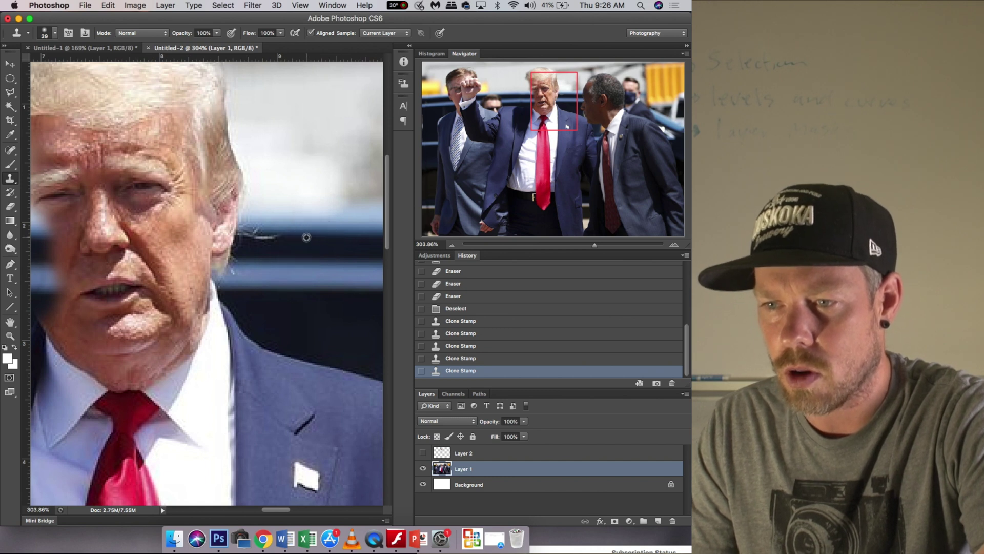
key(alt)
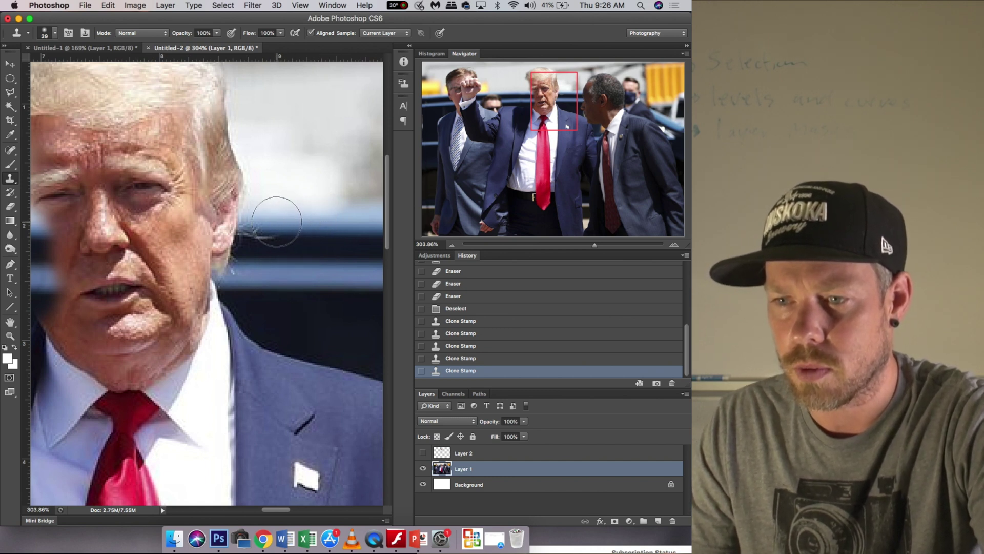
mouse_move(276, 220)
mouse_down()
mouse_move(239, 221)
mouse_move(263, 223)
mouse_move(247, 186)
mouse_move(242, 193)
mouse_move(240, 163)
mouse_move(243, 226)
mouse_move(239, 250)
mouse_move(227, 246)
mouse_move(244, 249)
mouse_move(229, 265)
mouse_move(238, 270)
mouse_move(241, 240)
mouse_move(220, 224)
mouse_move(236, 171)
mouse_move(233, 111)
mouse_up()
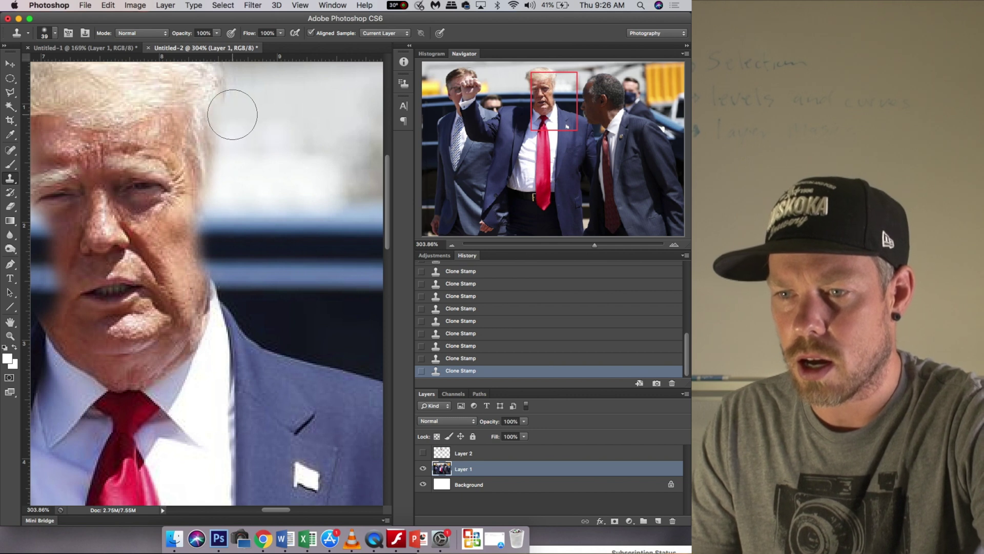
- Show Layer 2 again and check the pasted head against the cleaned background in the whole picture
scroll(234, 112, up, 5)
scroll(234, 112, left, 2)
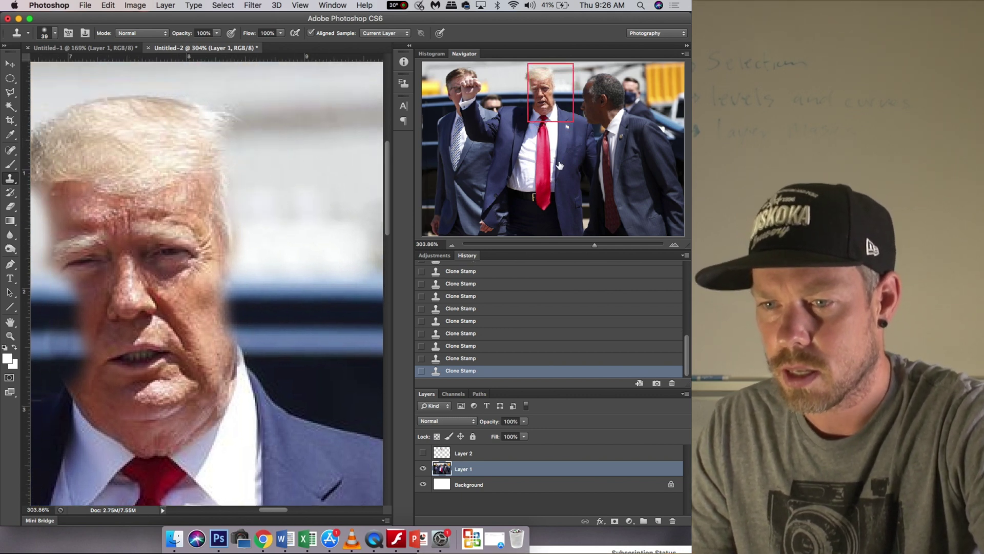
drag(595, 244, 553, 254)
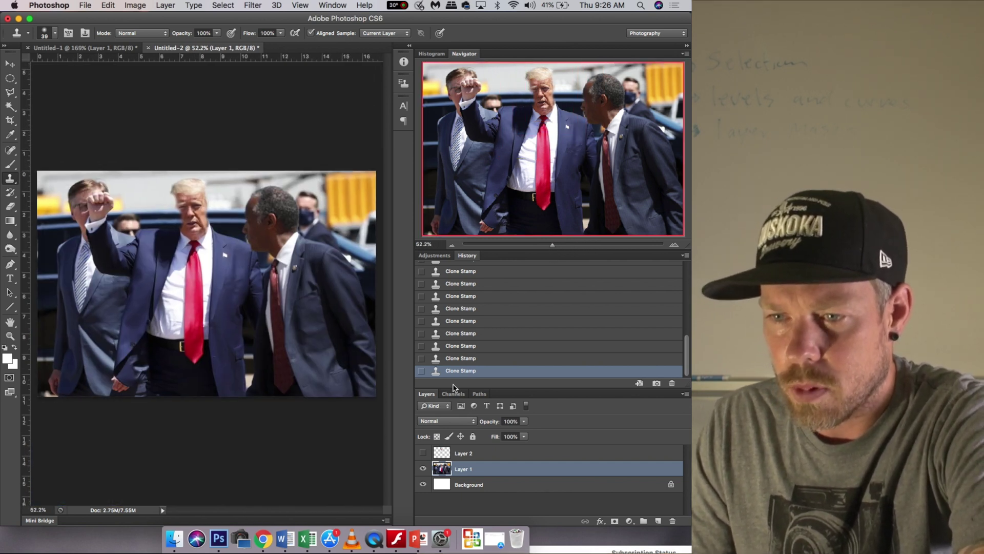
click(422, 455)
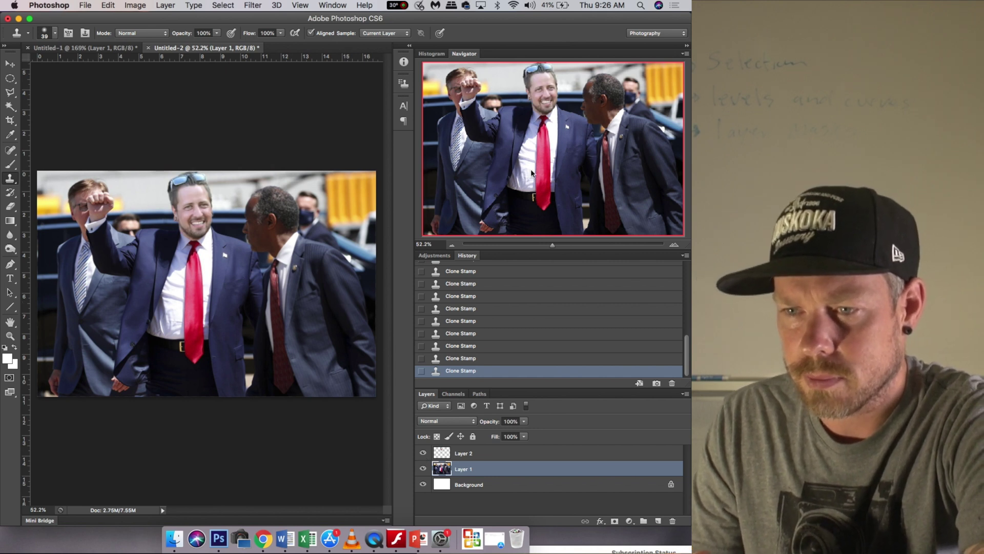
scroll(167, 223, up, 2)
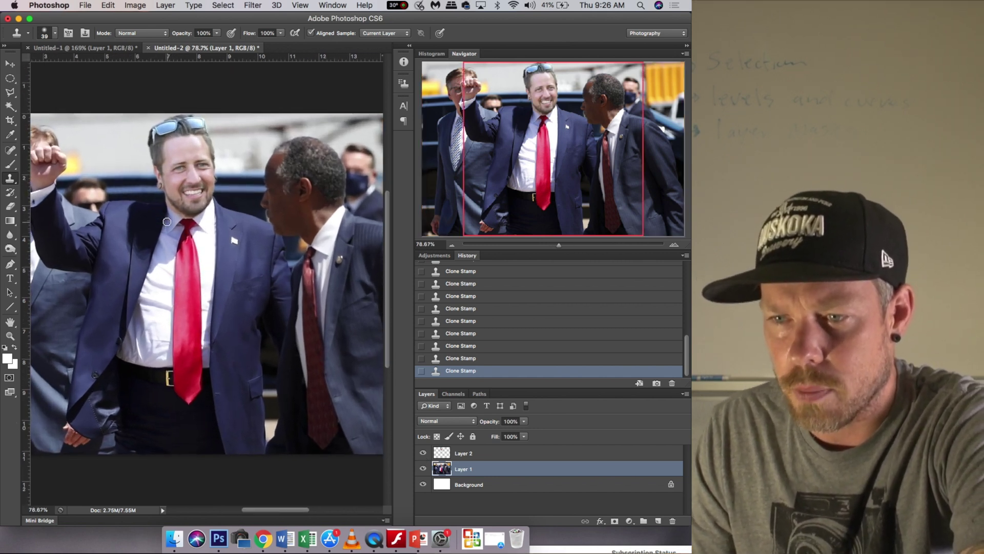
scroll(166, 221, down, 2)
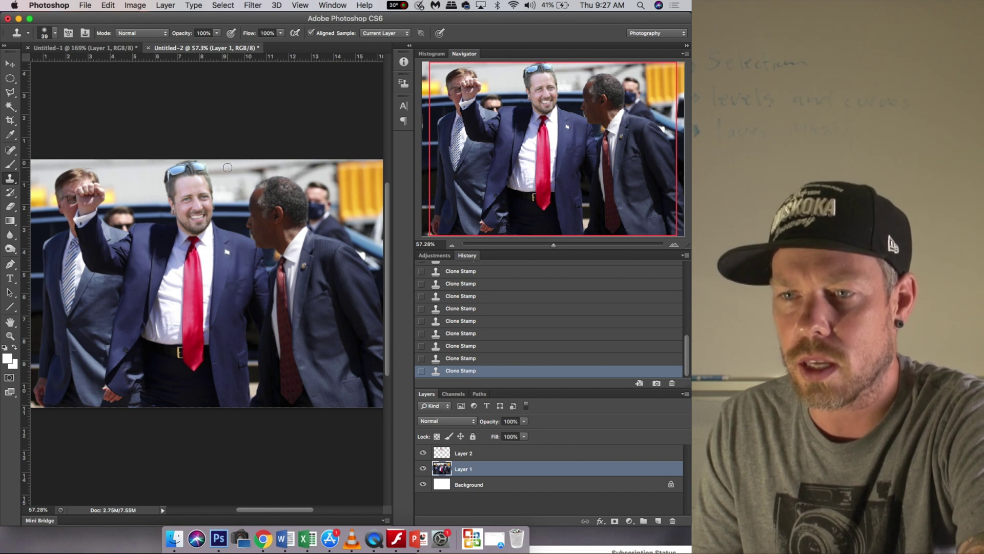
- Brighten Layer 1 with a Levels adjustment, setting the midtone input level to 1.30
click(135, 5)
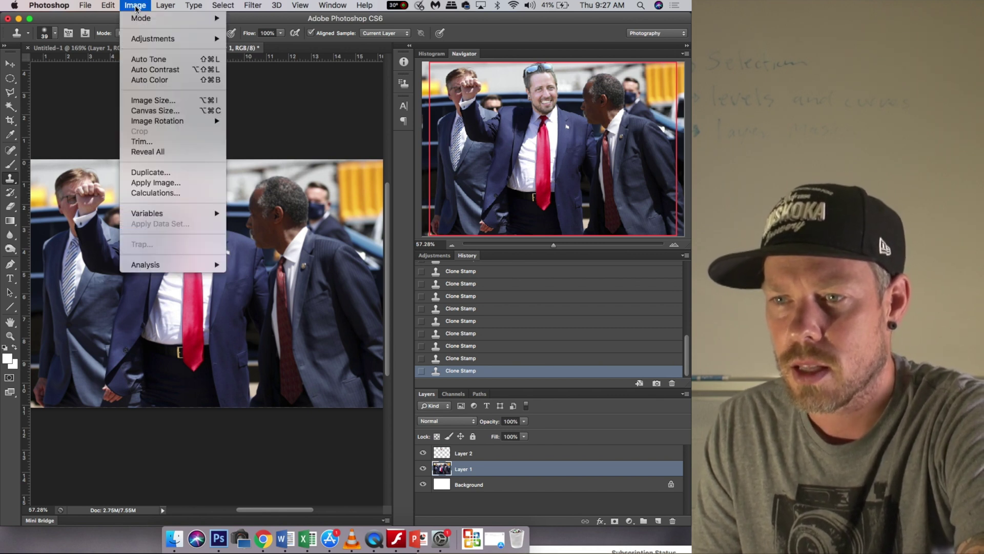
mouse_move(151, 39)
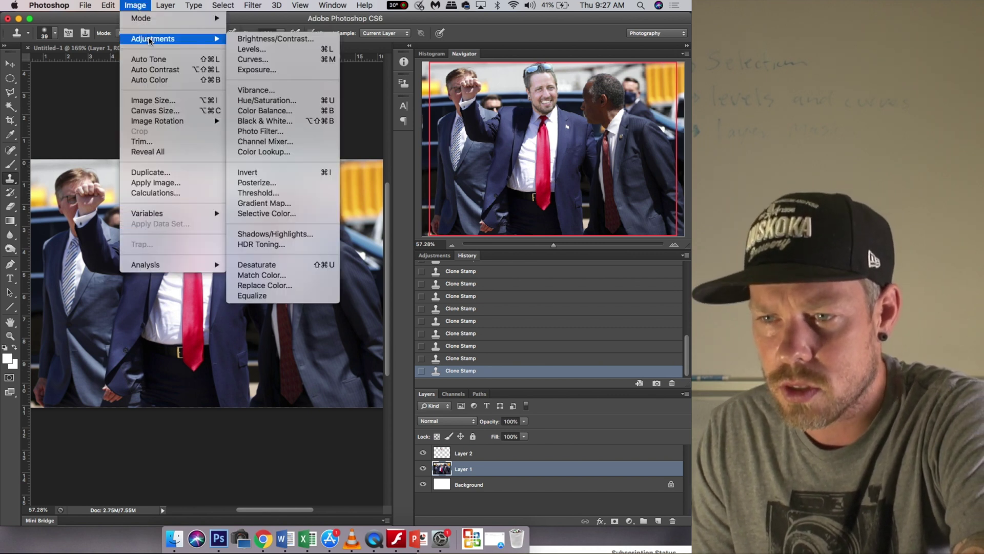
click(250, 50)
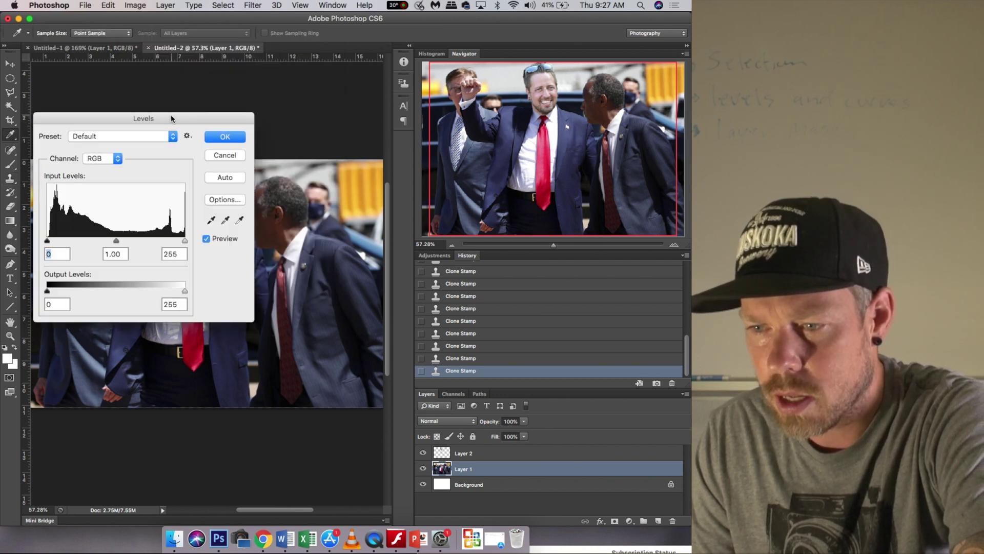
drag(172, 119, 412, 275)
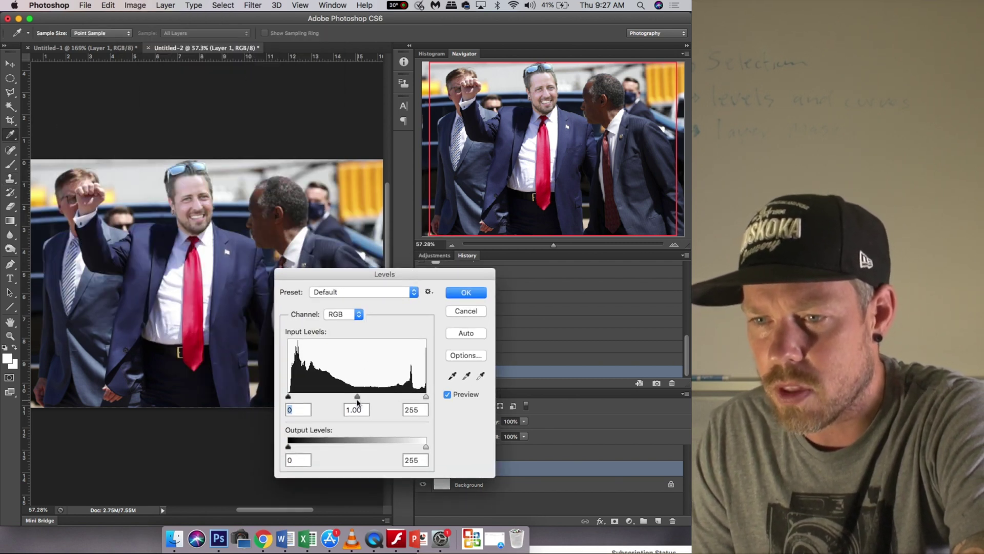
mouse_move(357, 397)
mouse_down()
mouse_move(341, 397)
mouse_move(366, 397)
mouse_move(352, 395)
mouse_up()
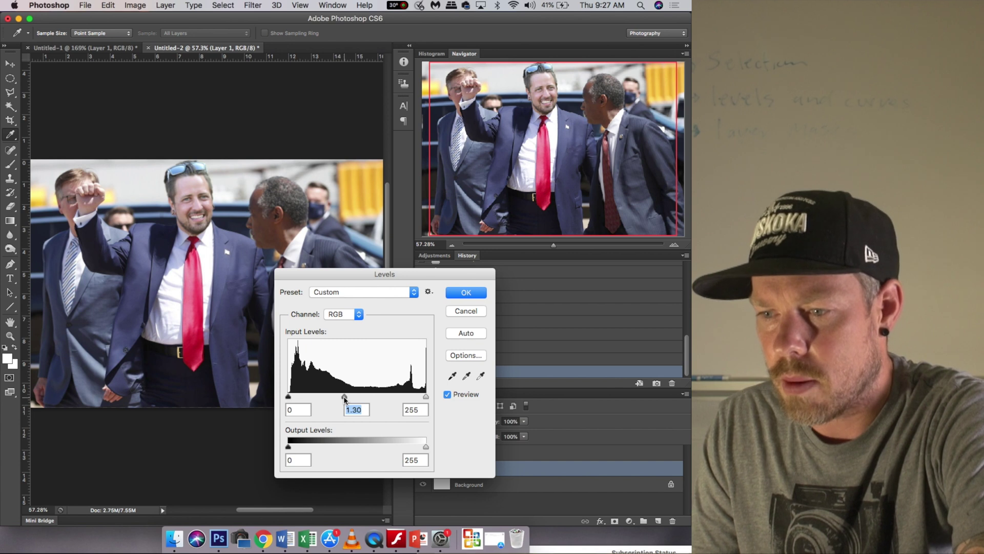
click(461, 293)
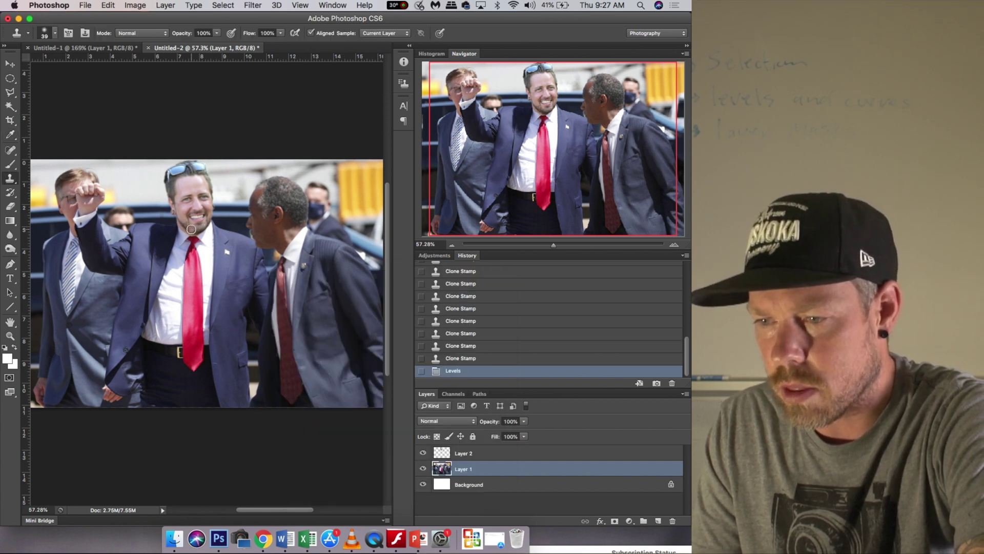
- Desaturate the head on Layer 2 slightly with a Hue/Saturation adjustment, setting Saturation to -7
click(481, 455)
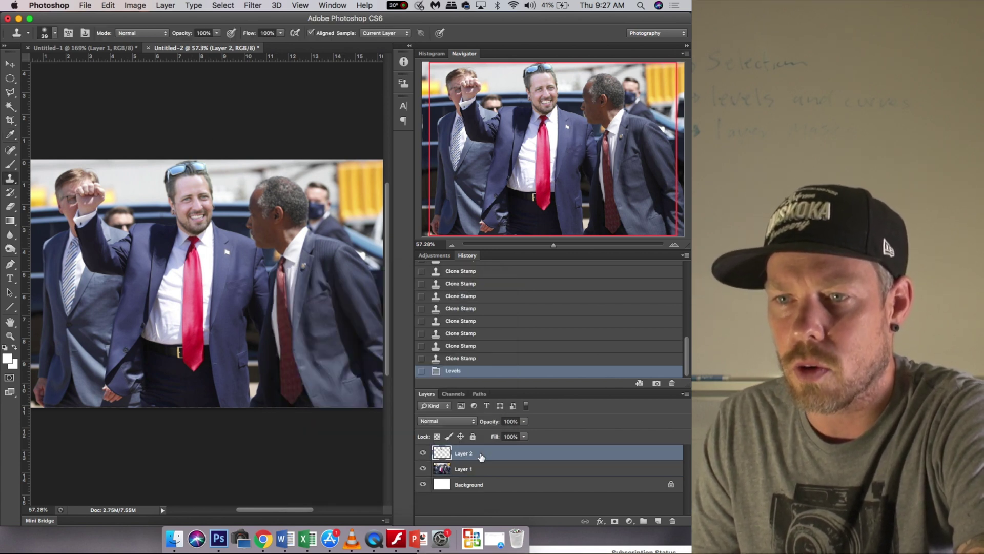
click(134, 6)
mouse_move(153, 39)
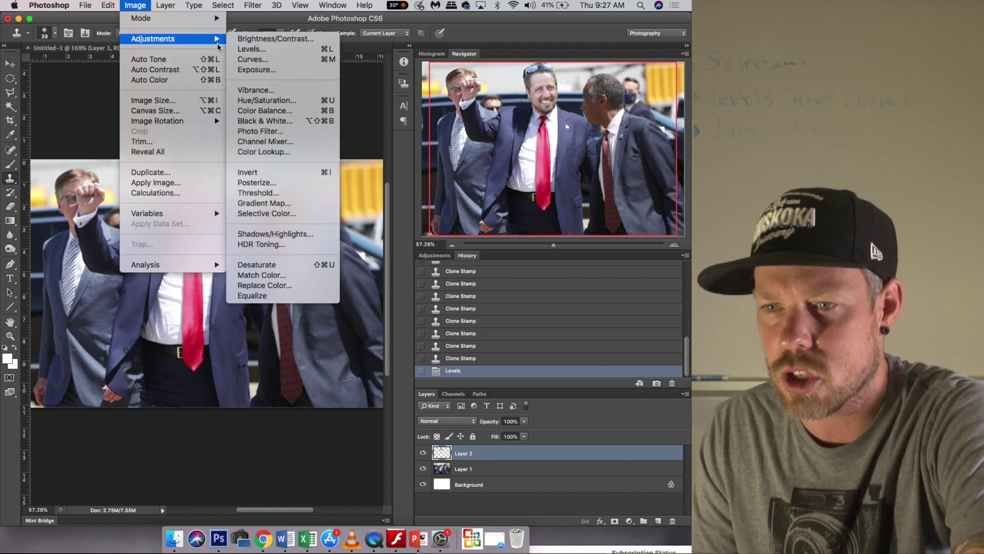
click(266, 104)
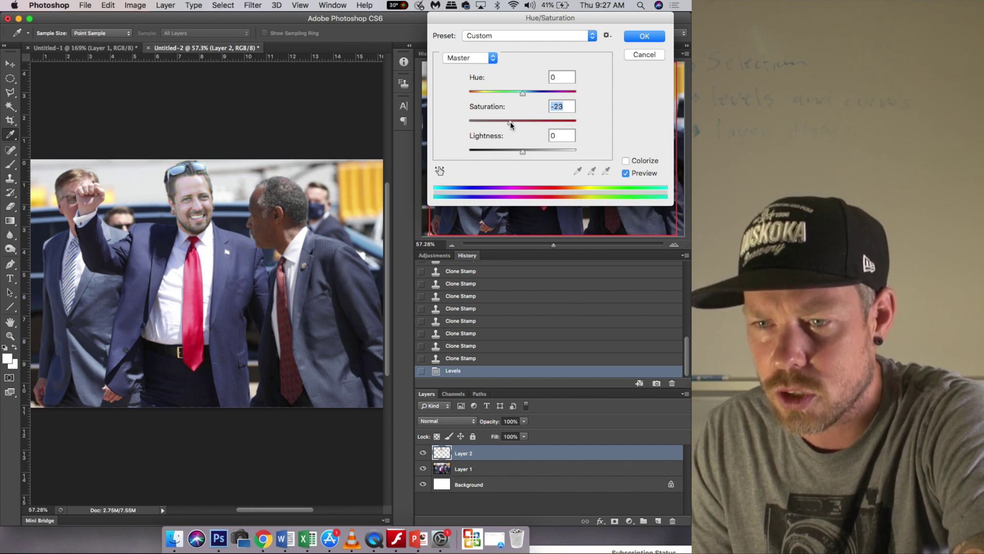
drag(516, 123, 519, 123)
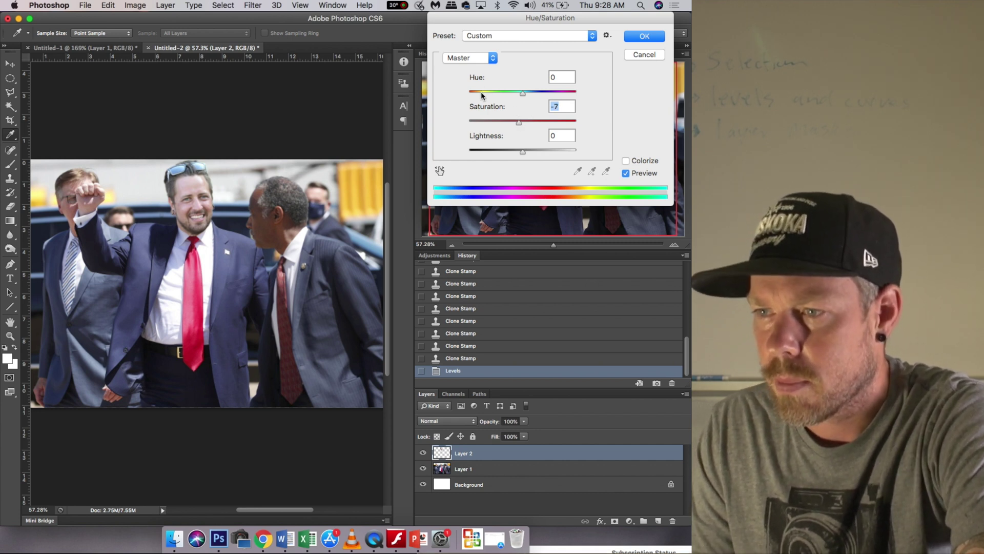
click(645, 35)
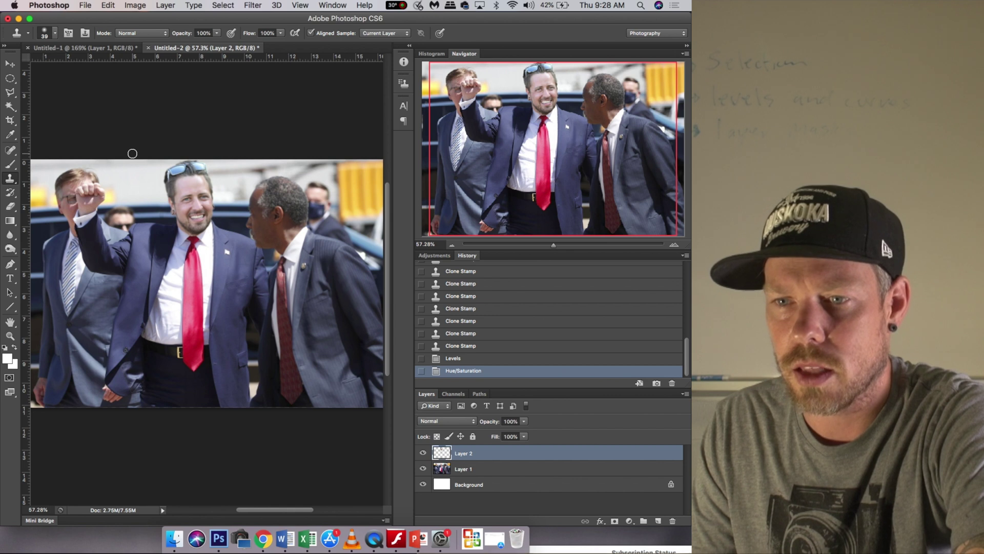
- Save a JPEG copy of the composite in Downloads, with a file name combining the subject's first name, "head_" and the author's first name
click(88, 7)
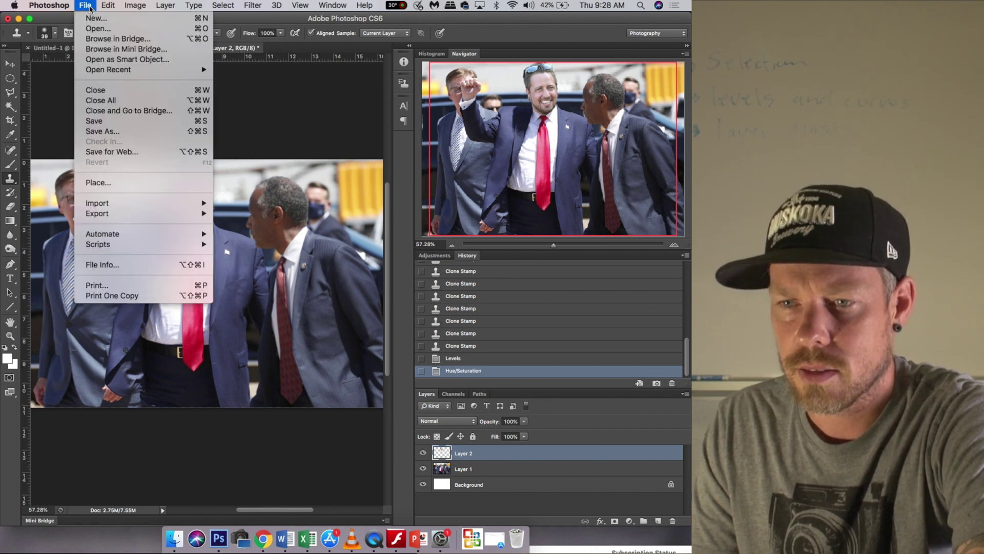
click(102, 132)
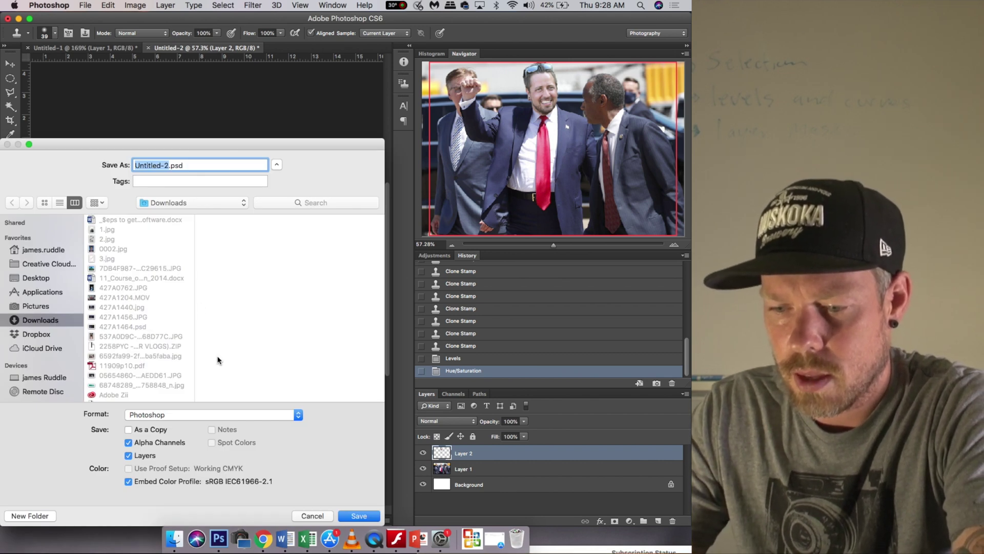
text(mats)
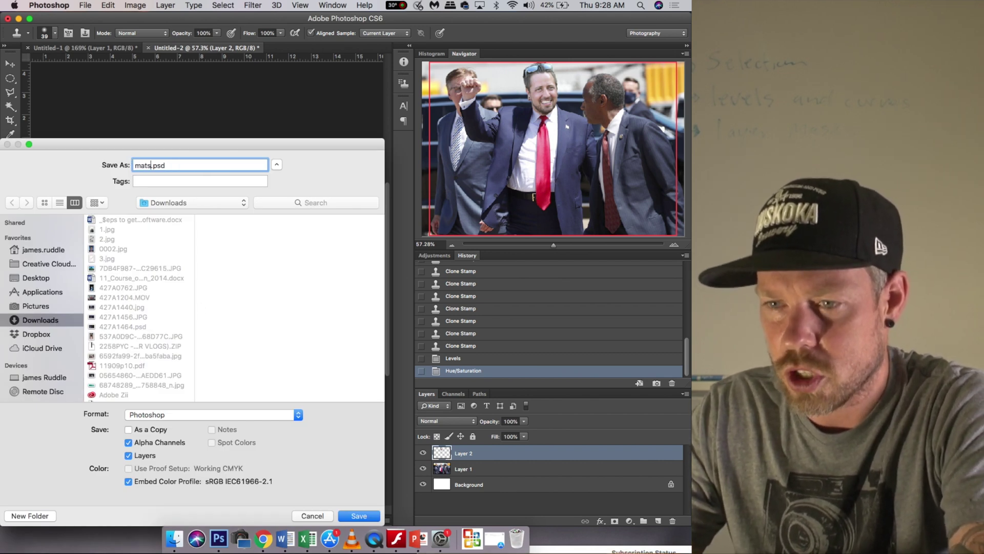
text(head)
text(_jam)
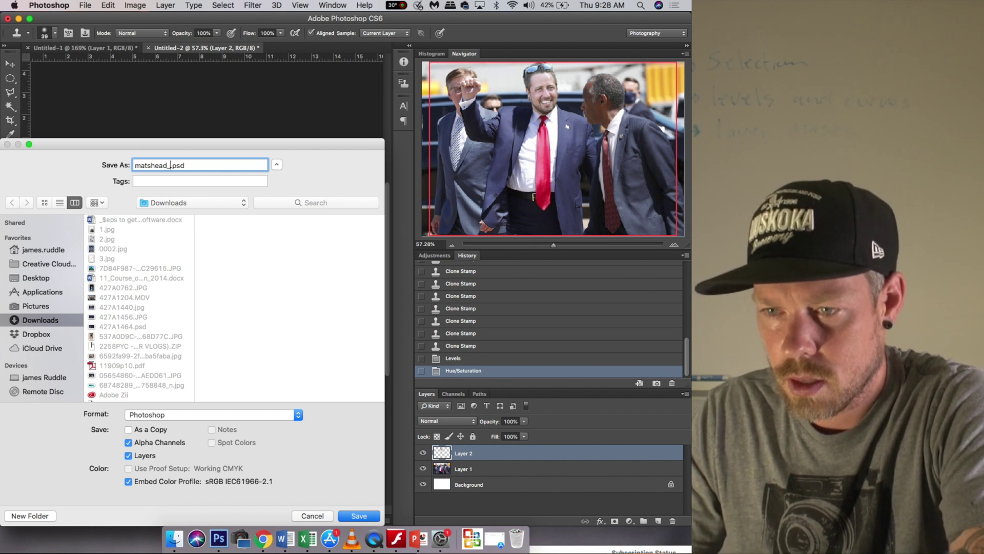
text(es)
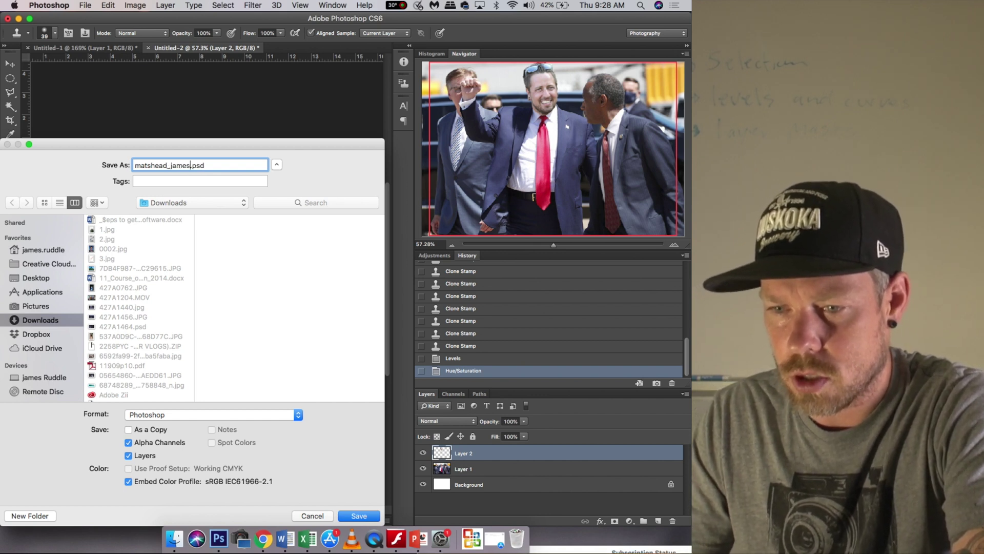
click(296, 414)
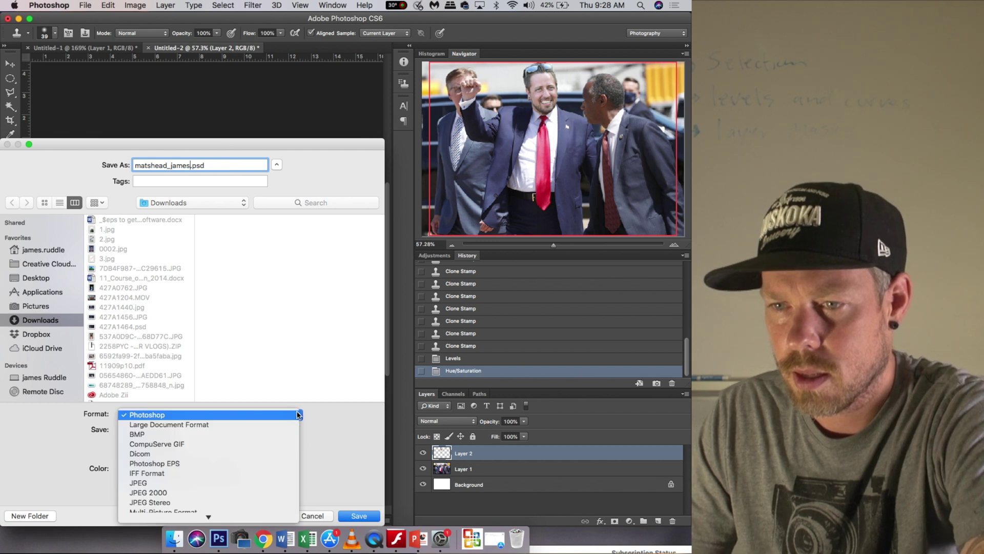
click(223, 482)
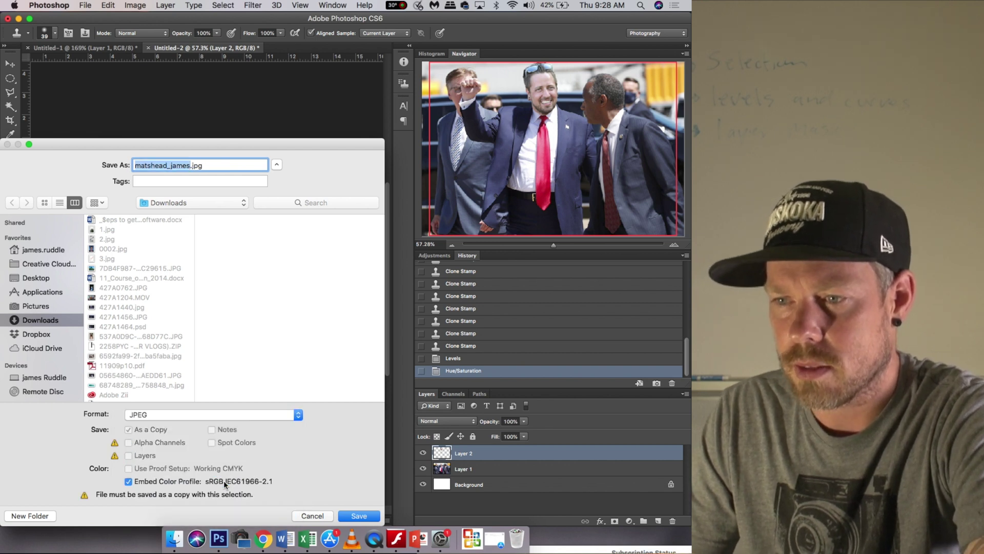
click(361, 514)
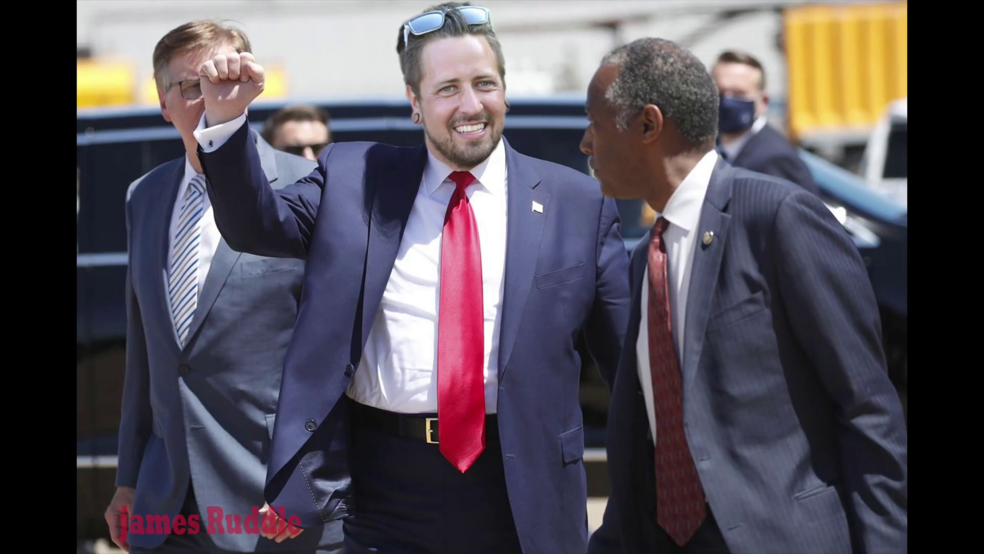